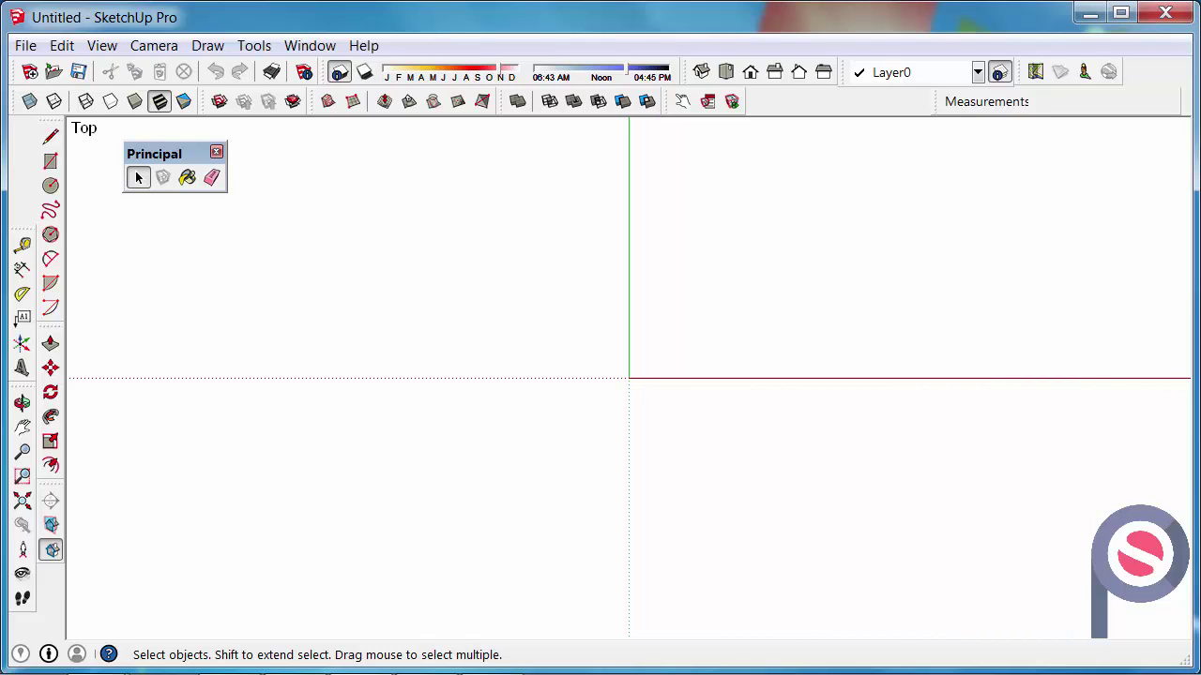
Draw a square face with the Rectangle tool on the ground plane
click(49, 162)
click(232, 213)
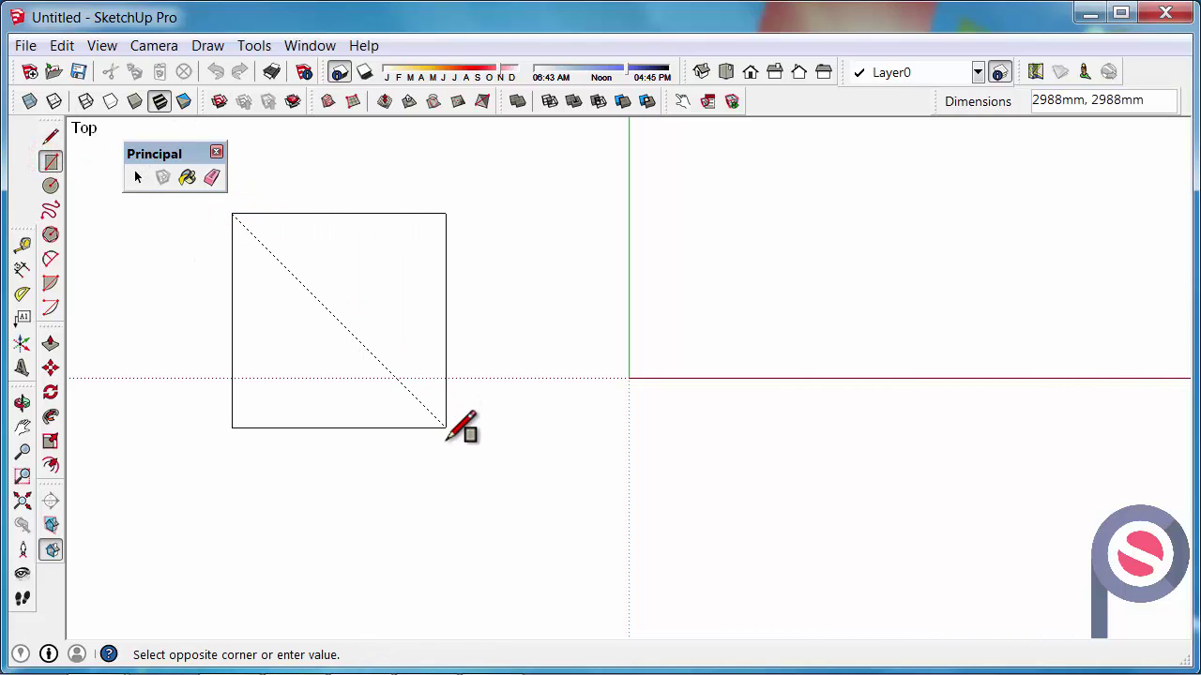
click(454, 447)
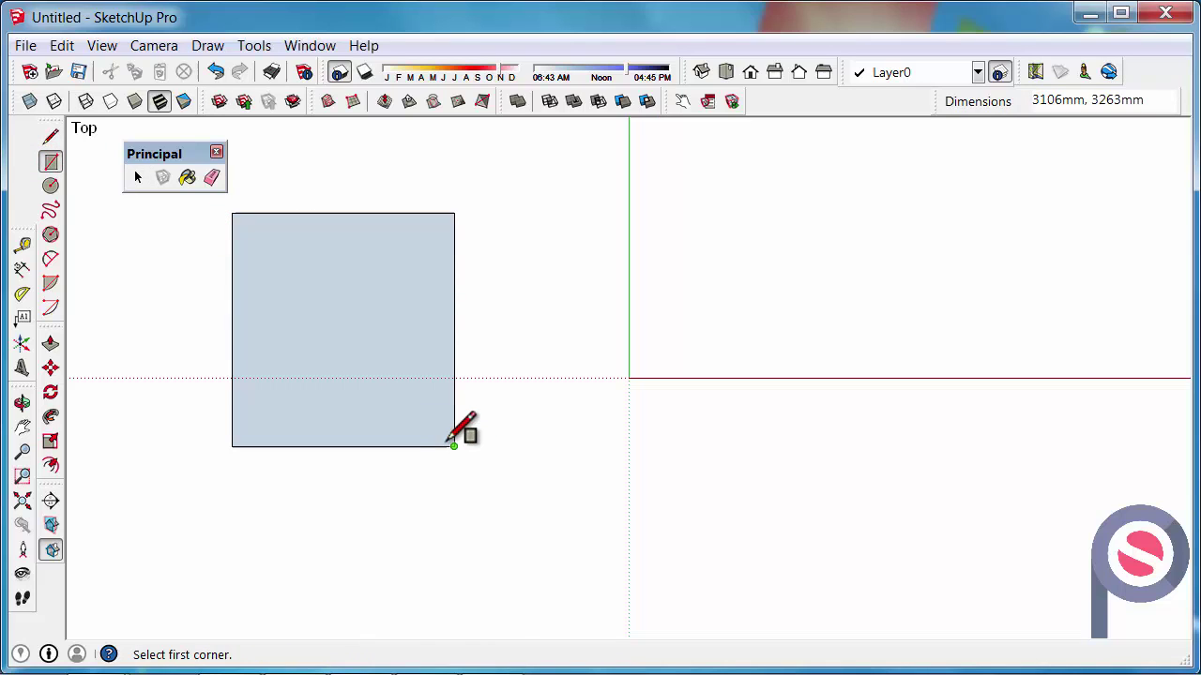
Draw two circular faces in a row to the right, the second with a 1822mm radius
click(50, 186)
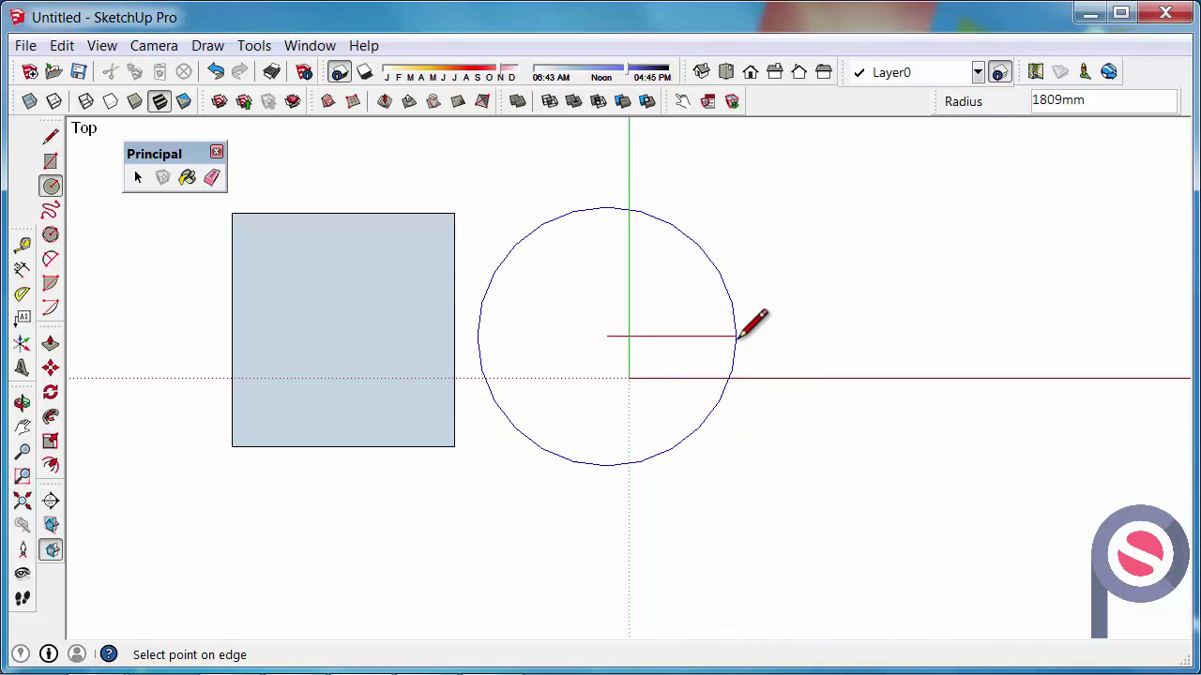
click(738, 336)
scroll(147, 262, down, 3)
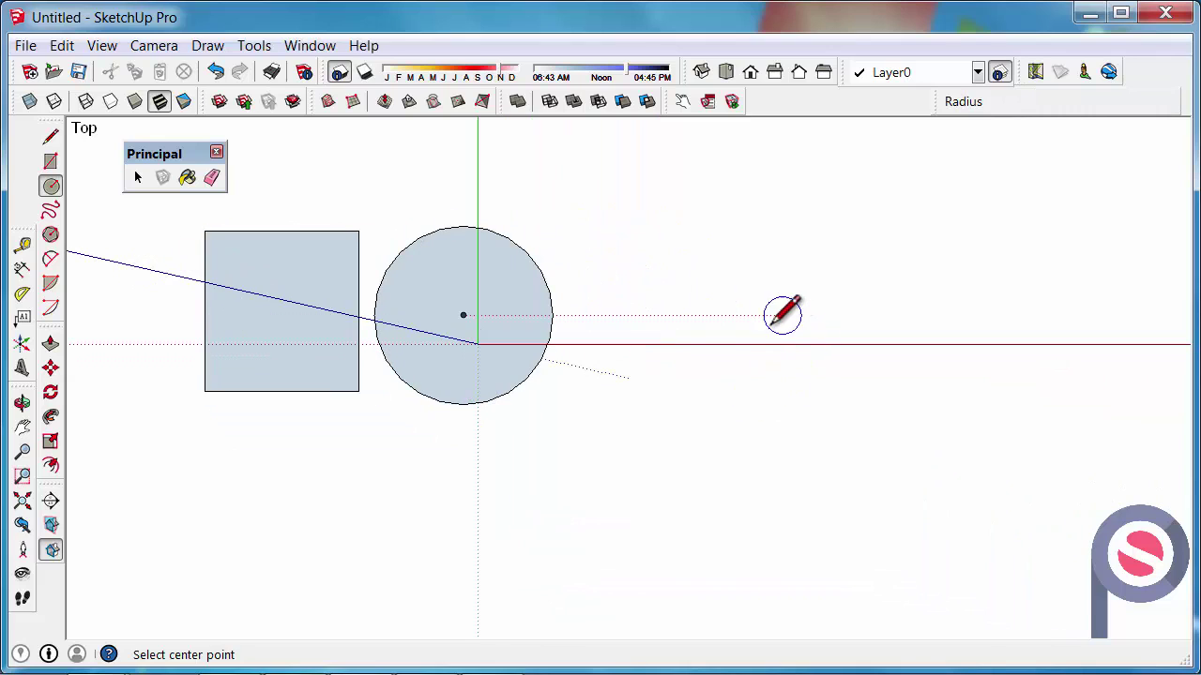
click(716, 315)
click(805, 309)
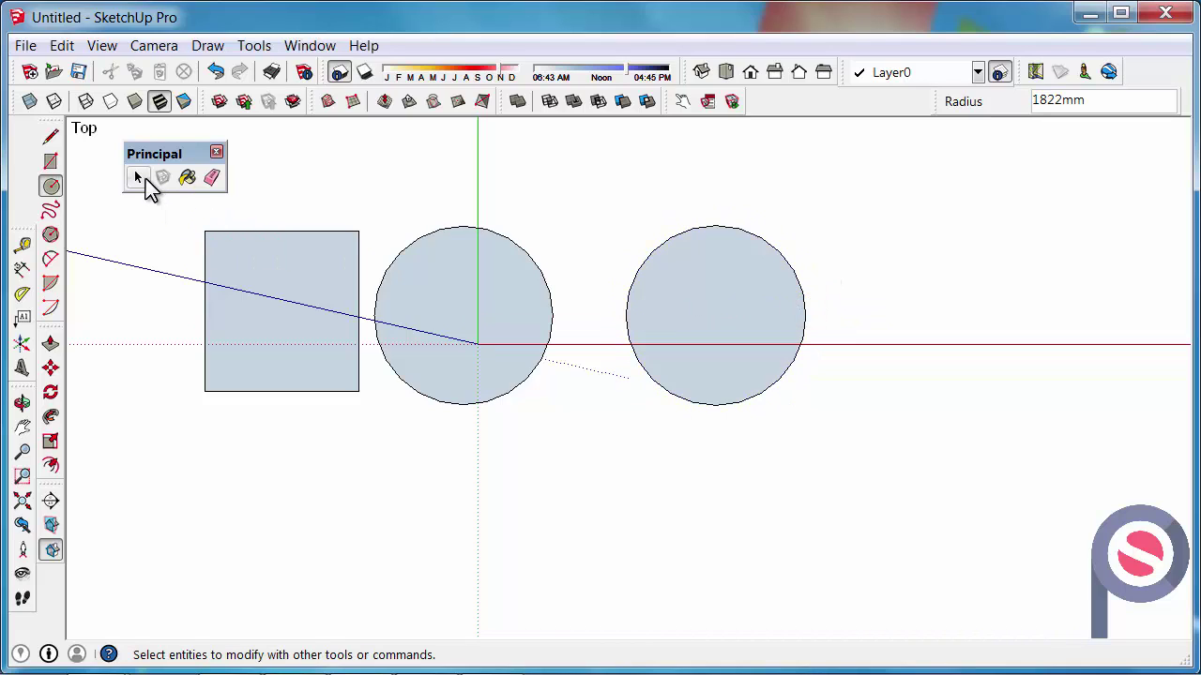
click(140, 178)
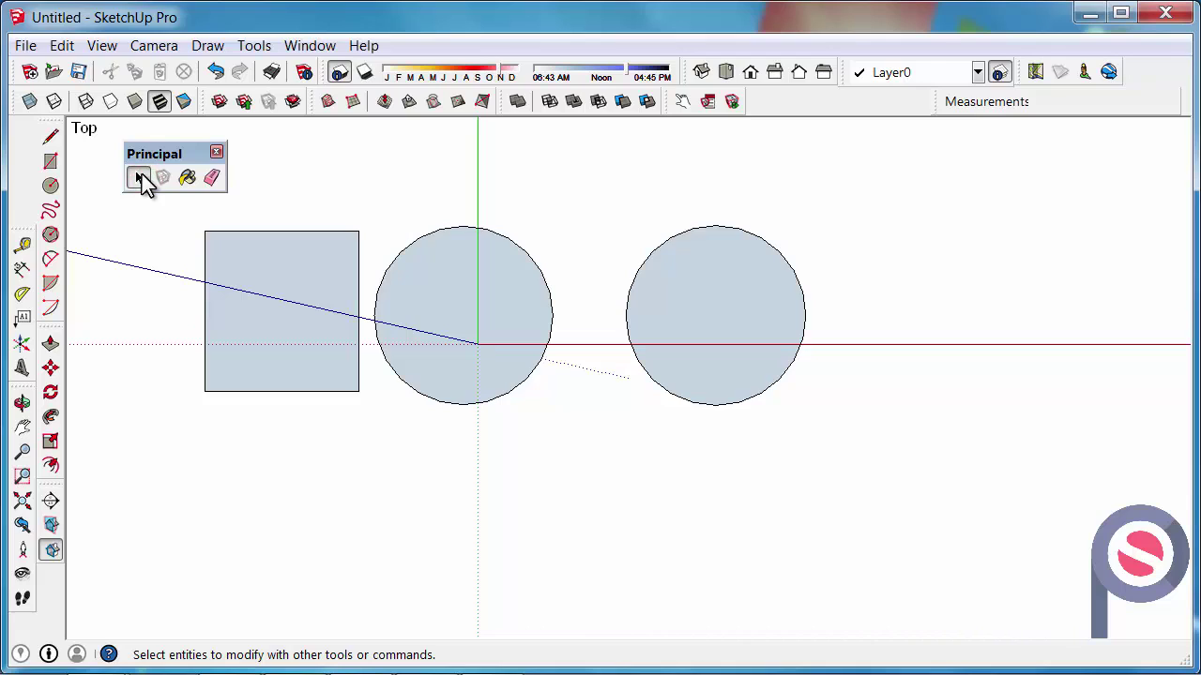
Explode the right circle's curved edge into separate straight segments
right_click(646, 261)
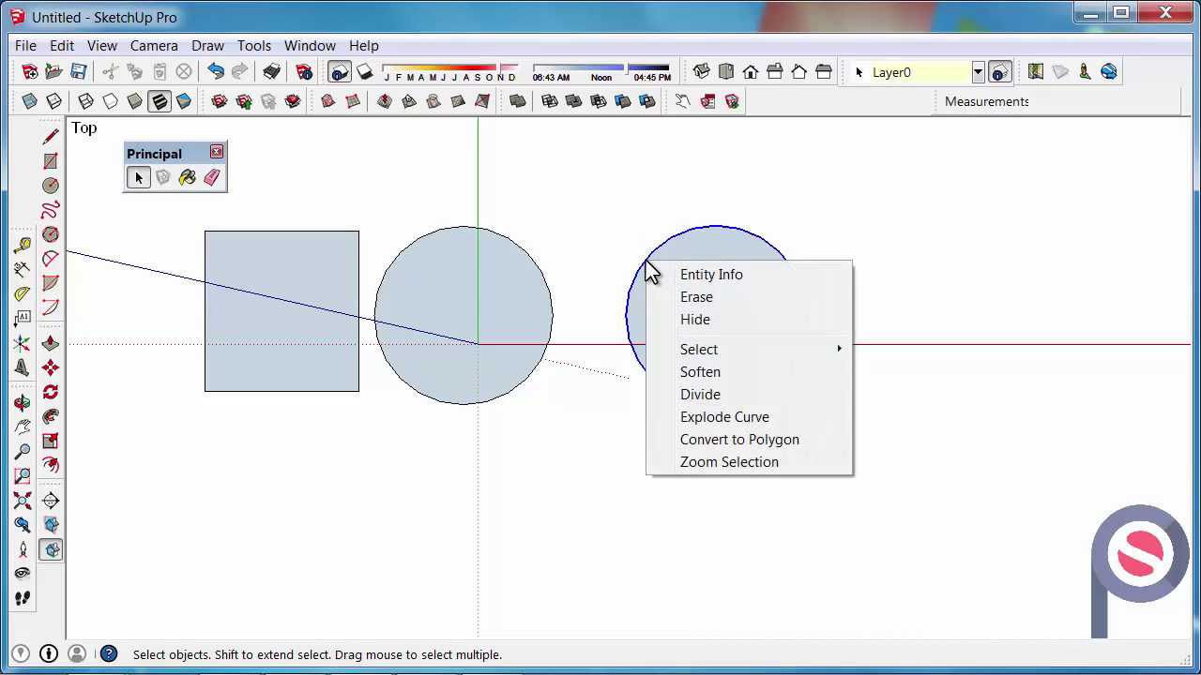
click(722, 417)
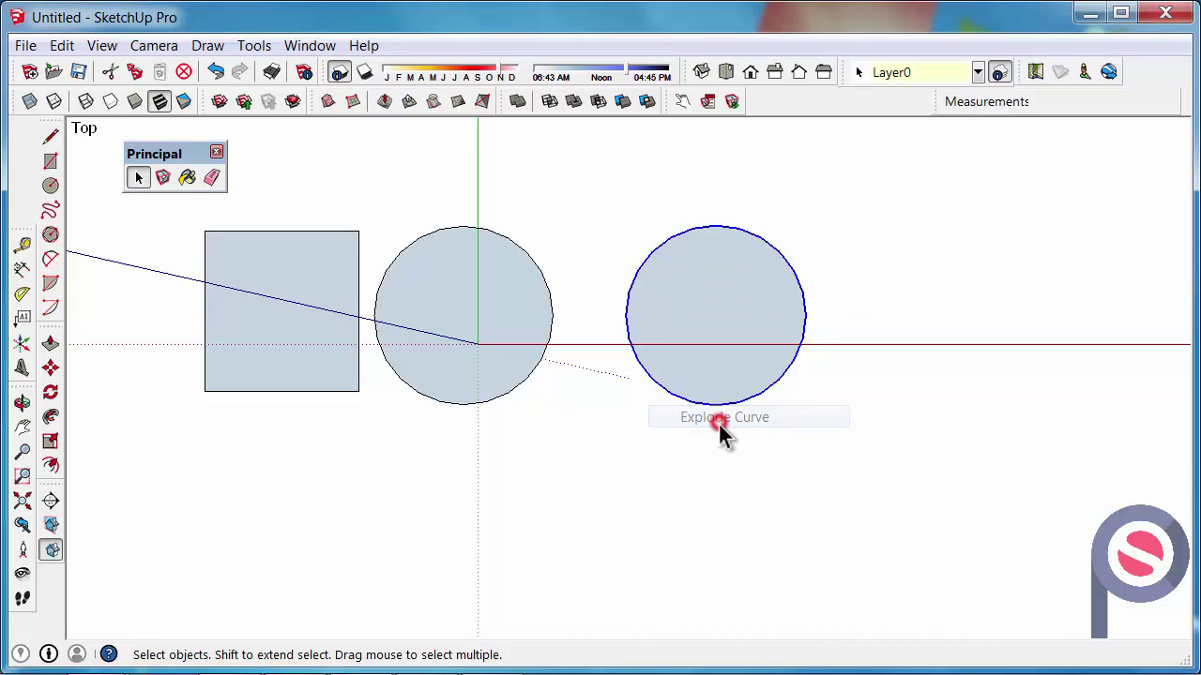
click(629, 237)
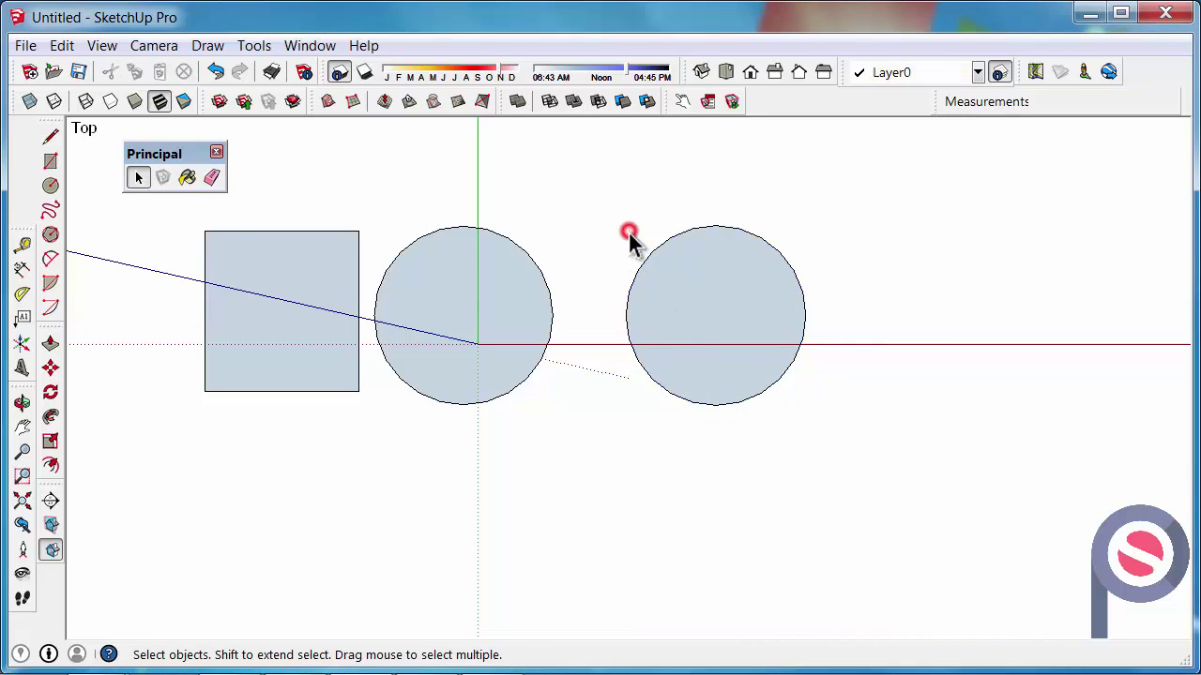
Select single segments of the exploded circle, then the middle circle's whole edge for comparison
click(662, 245)
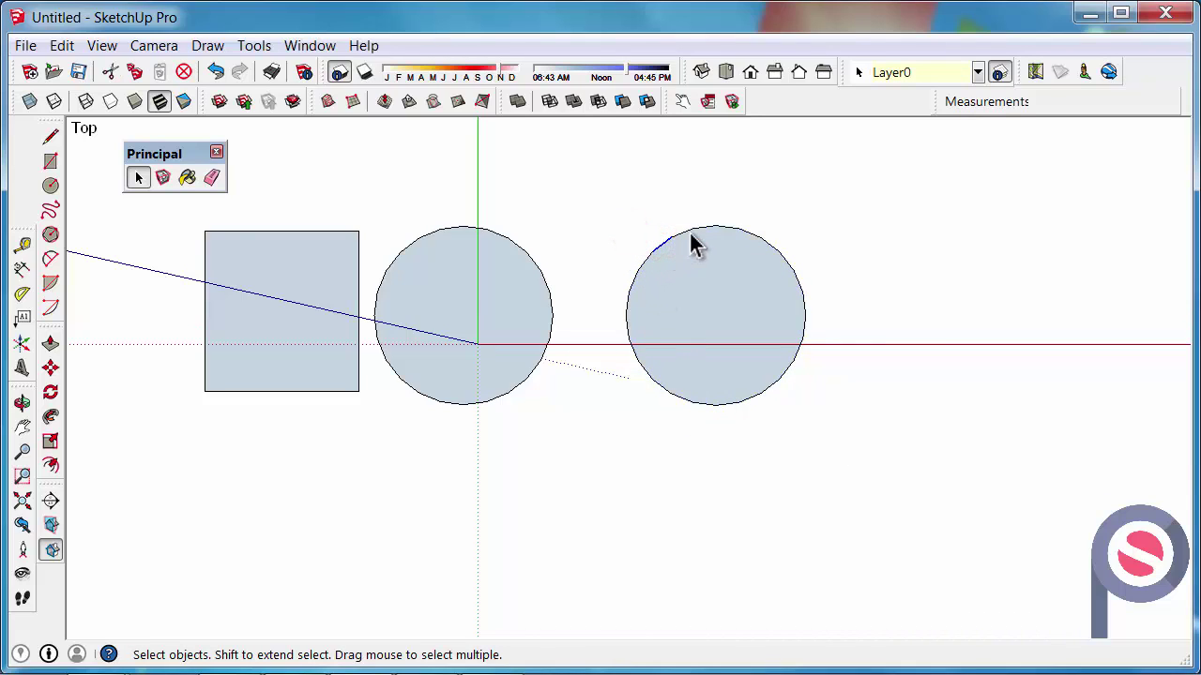
click(703, 227)
click(726, 225)
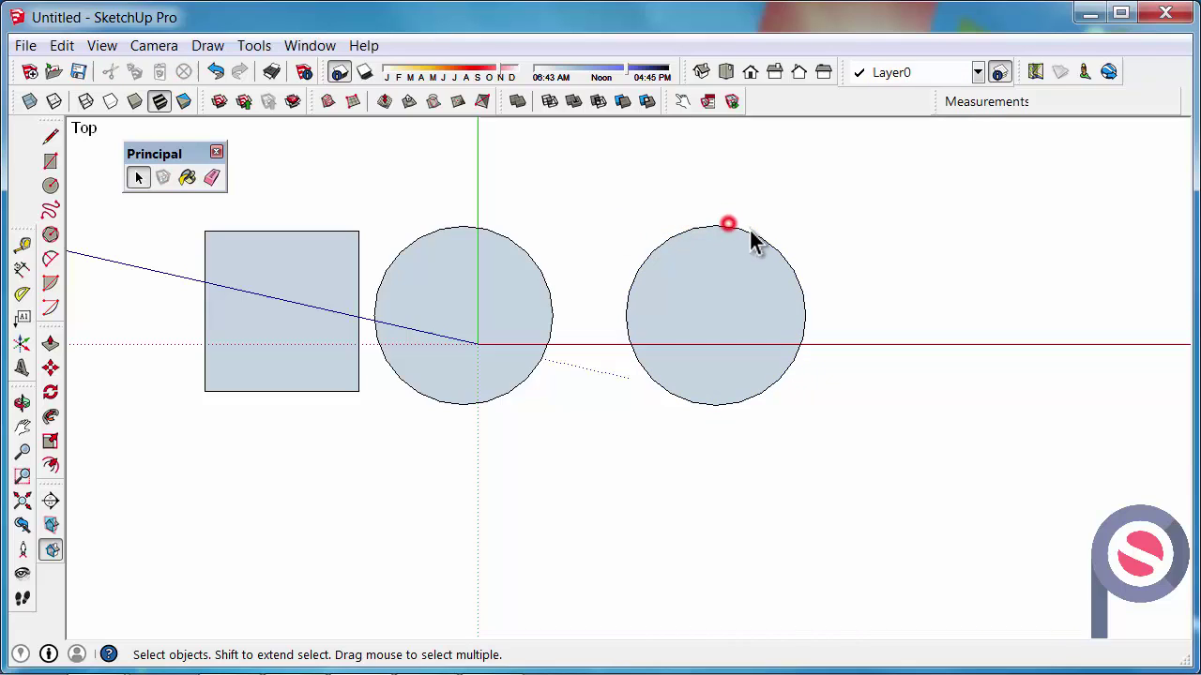
click(754, 233)
click(725, 227)
click(767, 242)
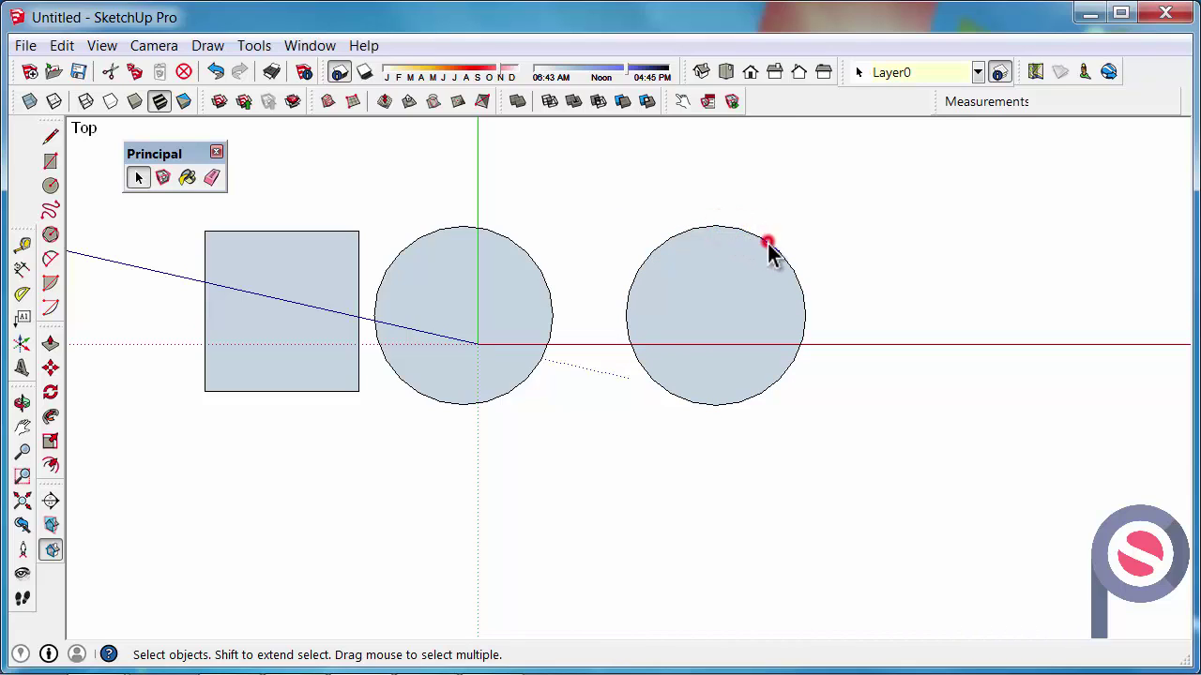
click(512, 243)
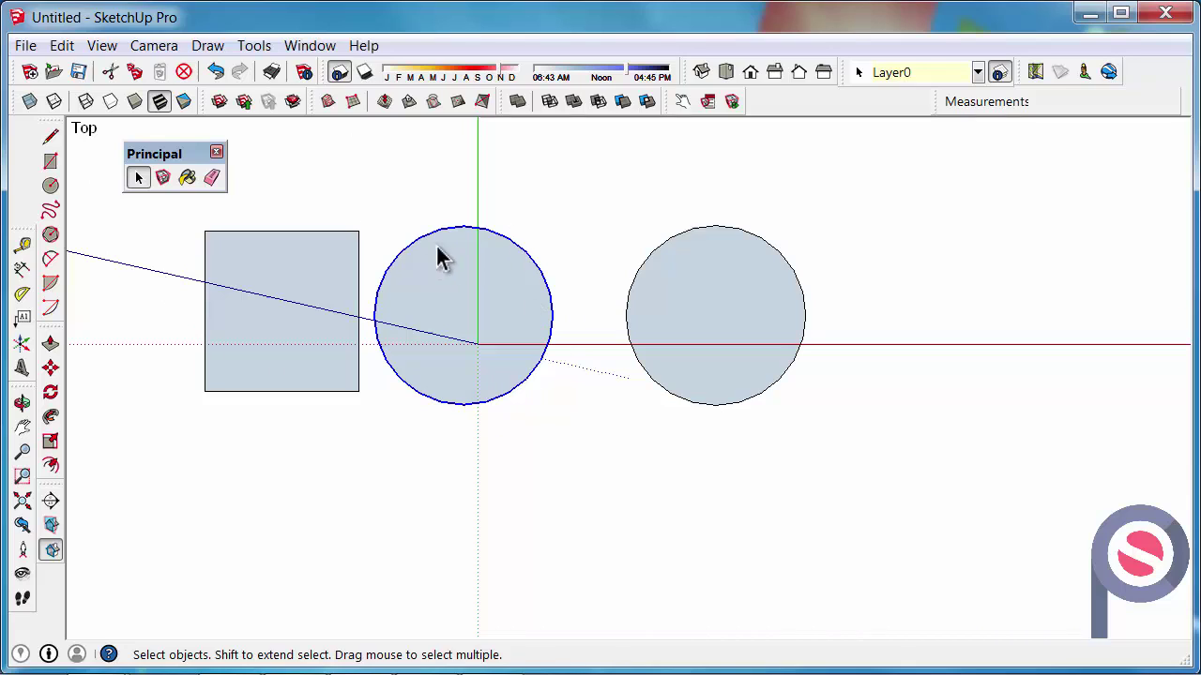
In Iso view, push/pull the square into a box and both circles into equal-height cylinders
click(700, 73)
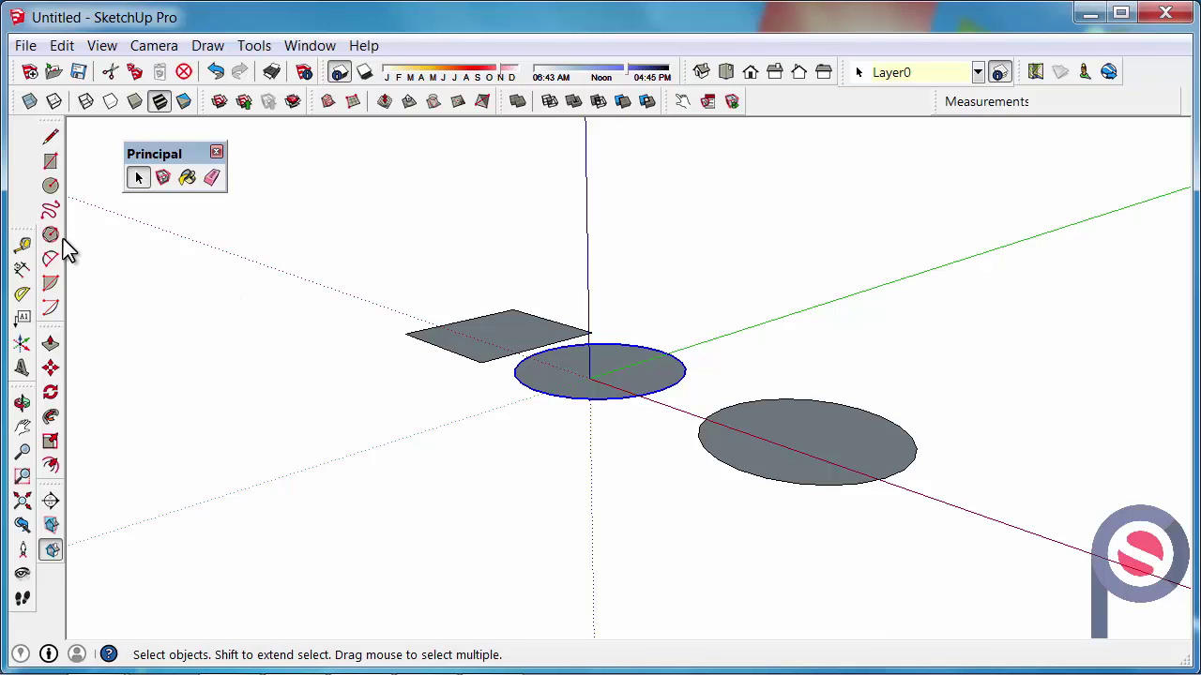
click(49, 353)
drag(429, 355, 422, 238)
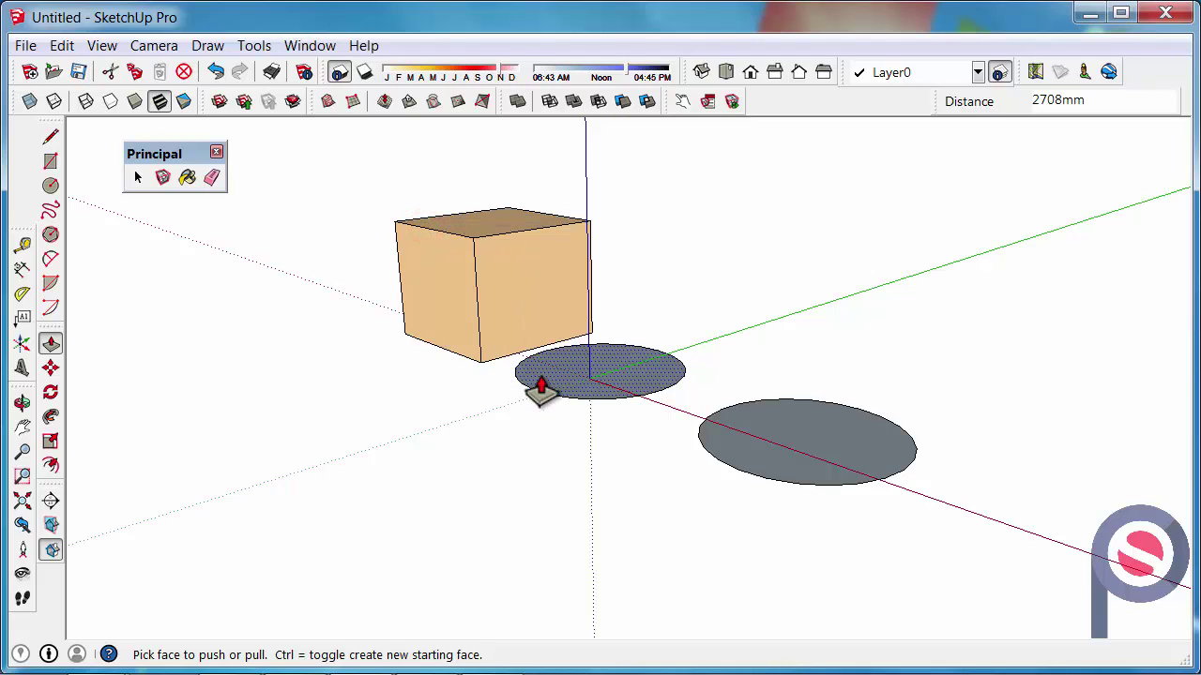
double_click(542, 388)
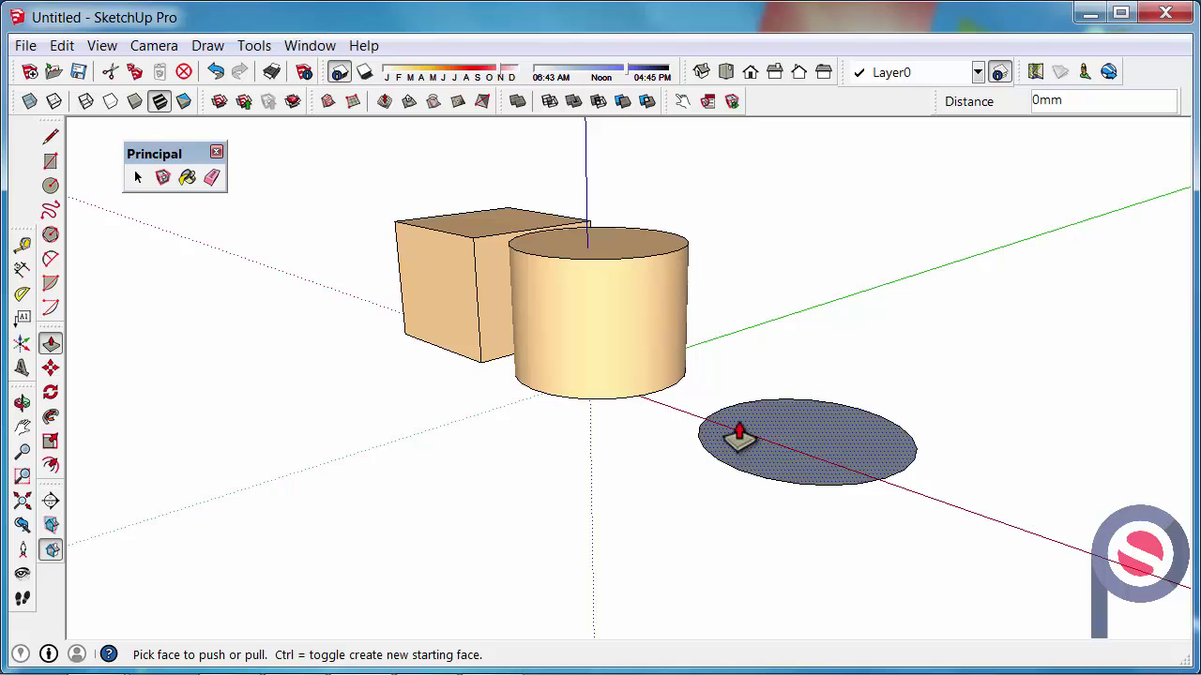
double_click(740, 437)
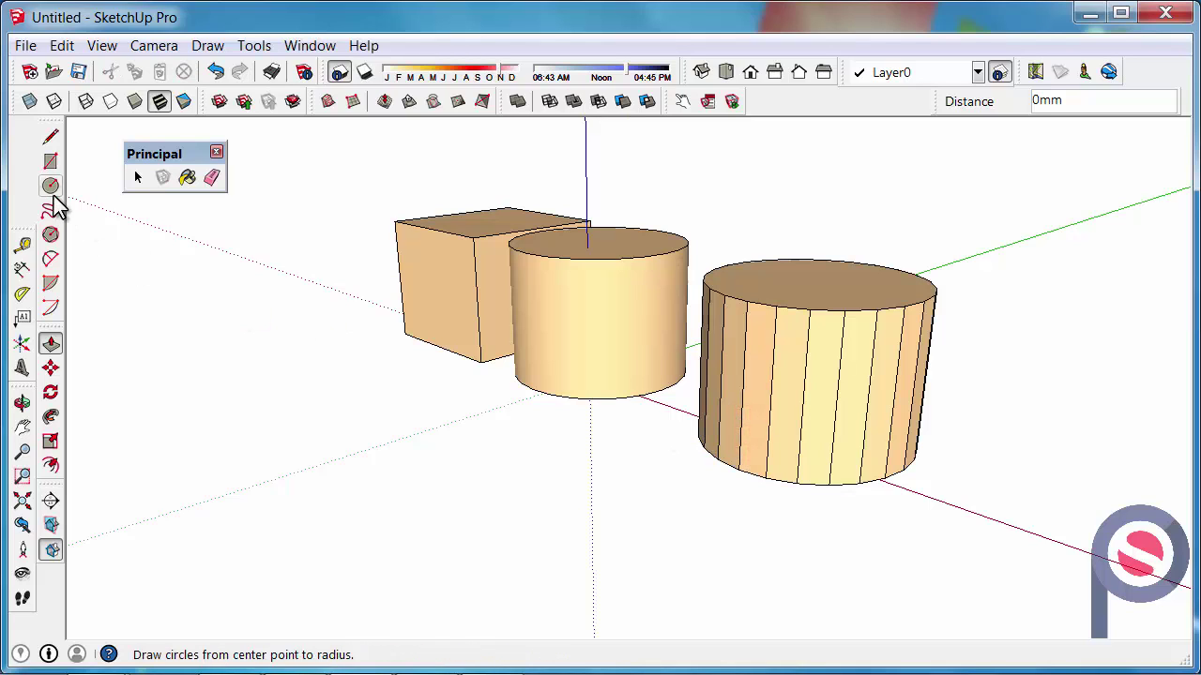
click(137, 177)
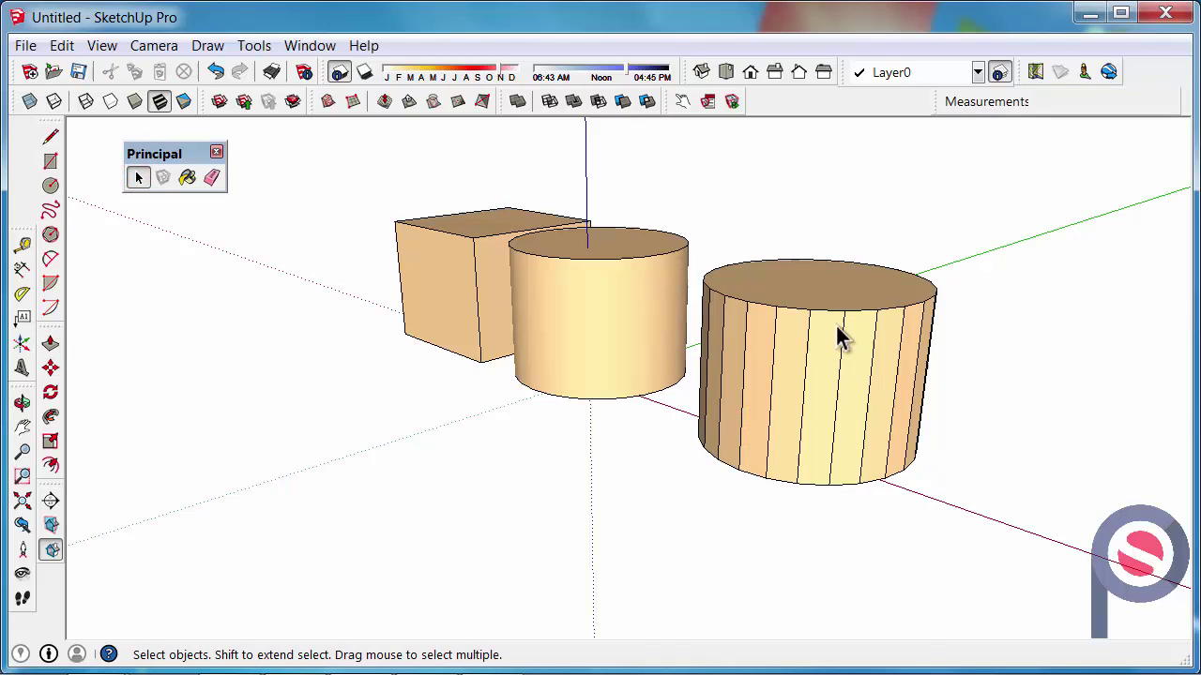
click(805, 332)
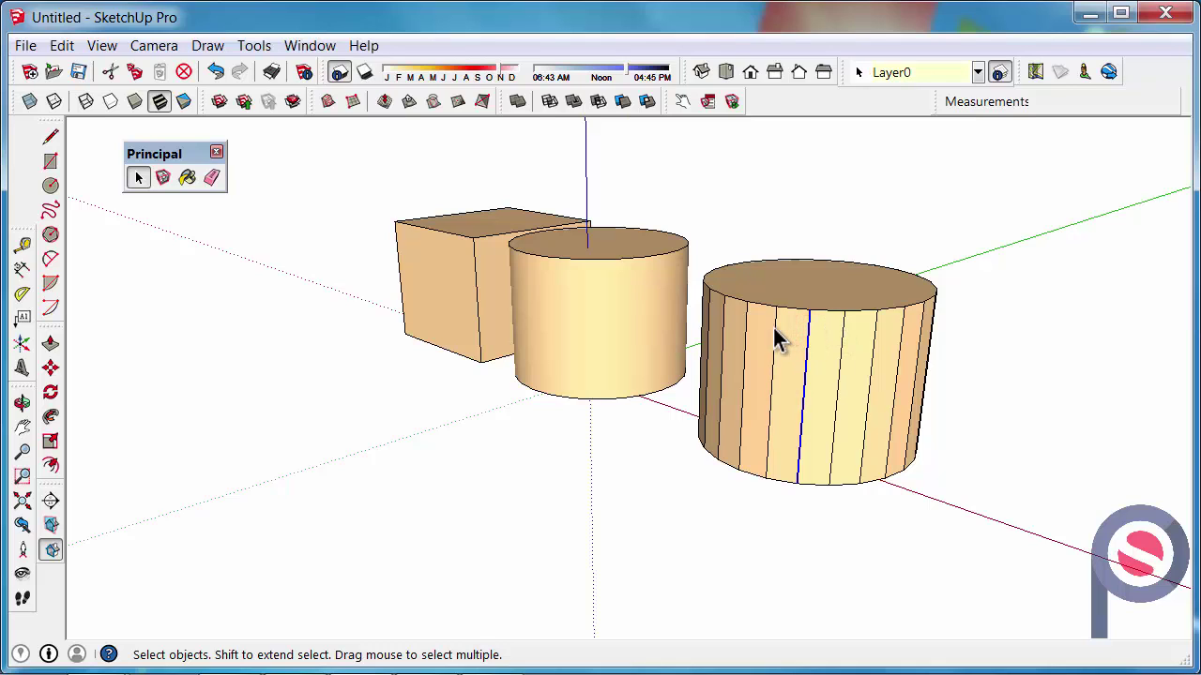
click(776, 326)
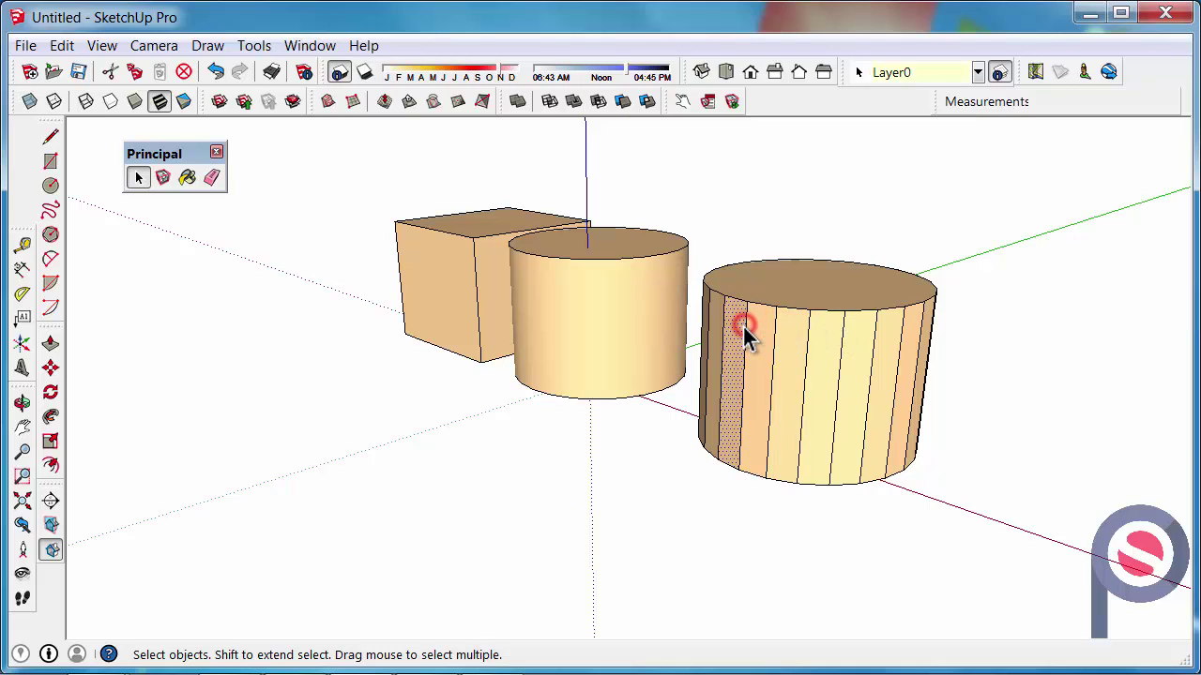
click(717, 325)
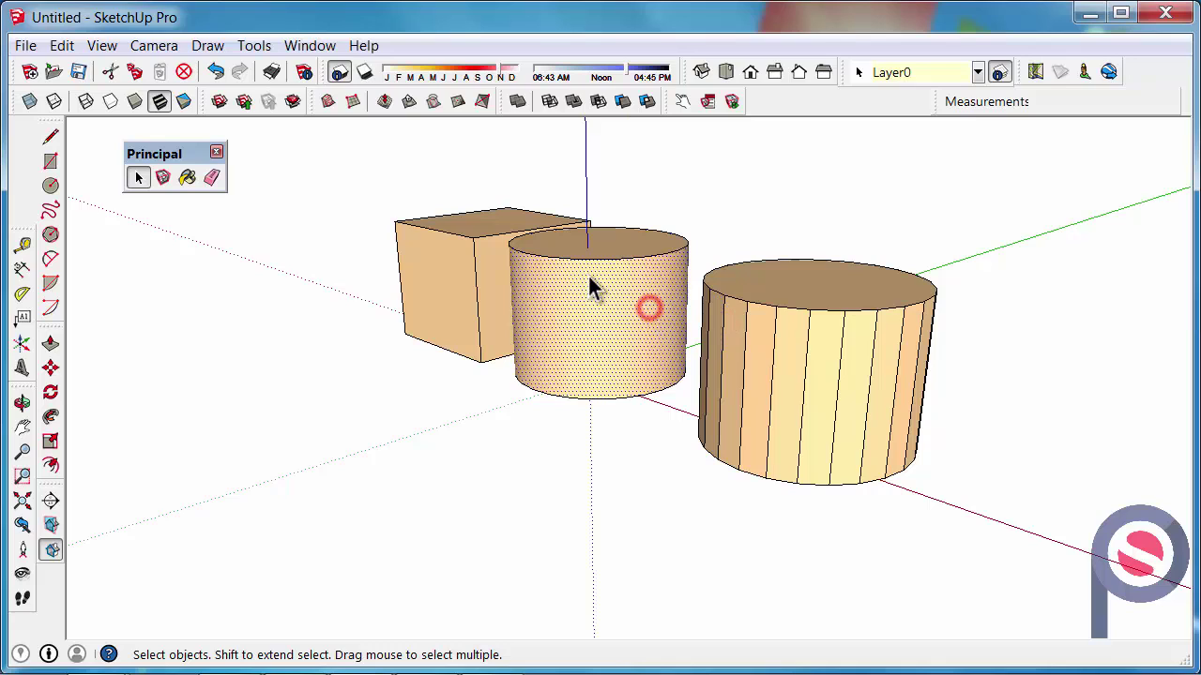
click(549, 472)
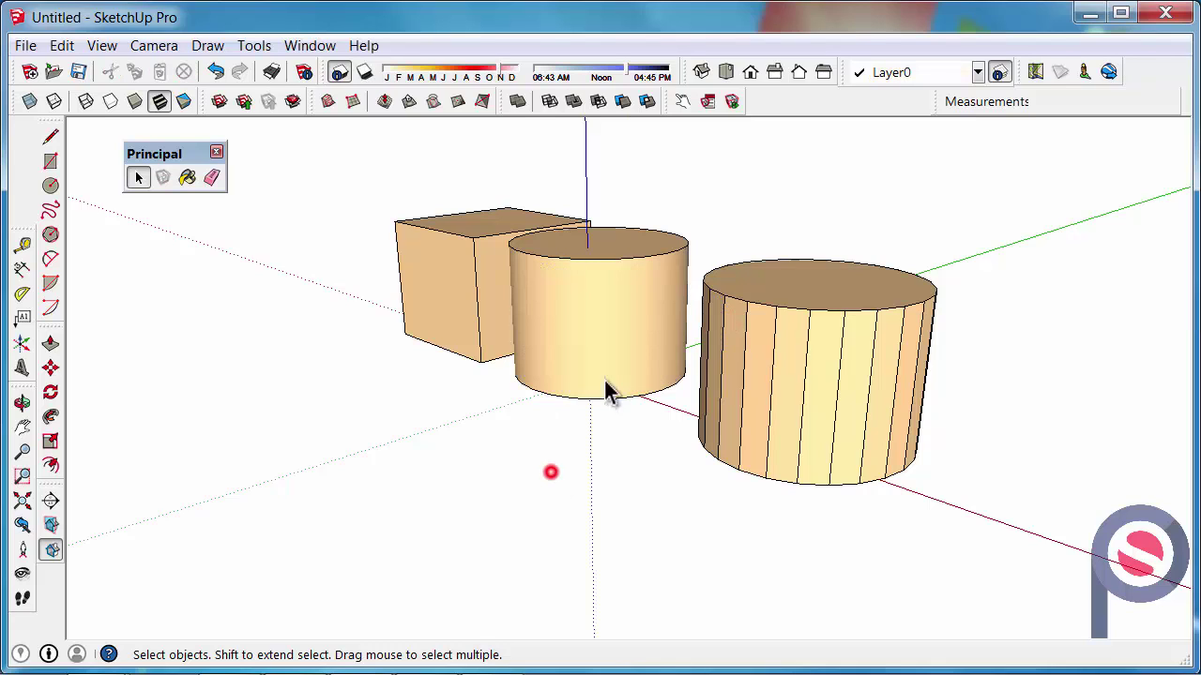
click(606, 356)
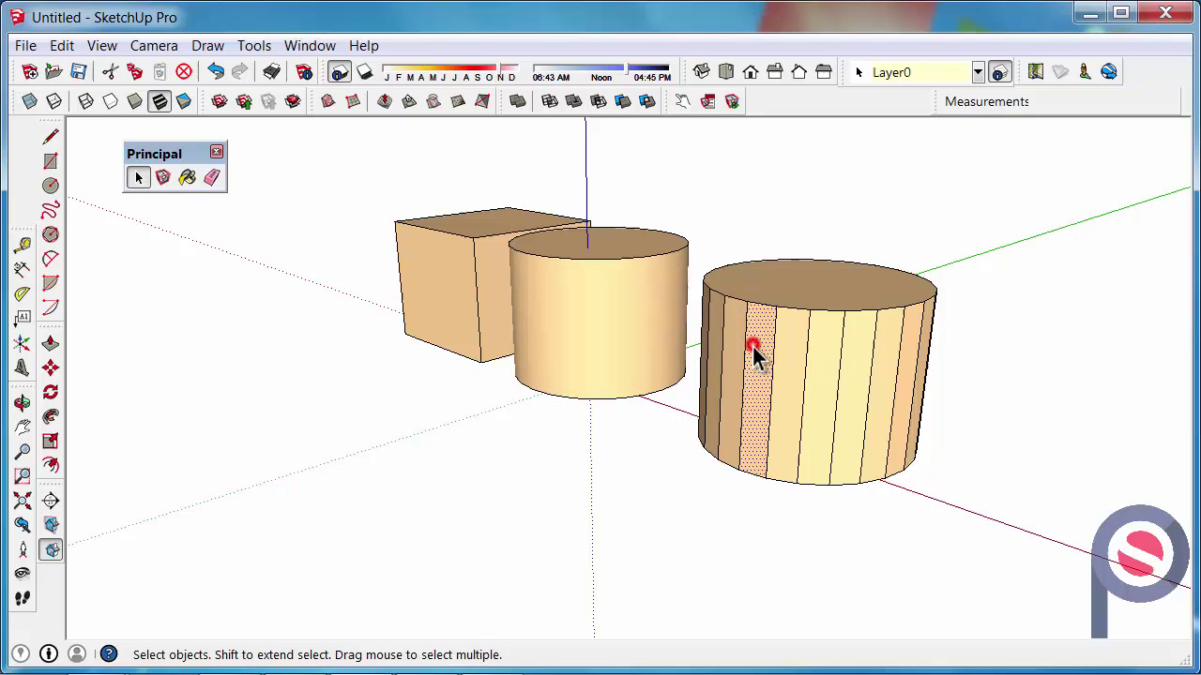
click(678, 465)
middle_drag(589, 383, 683, 402)
click(734, 316)
click(758, 326)
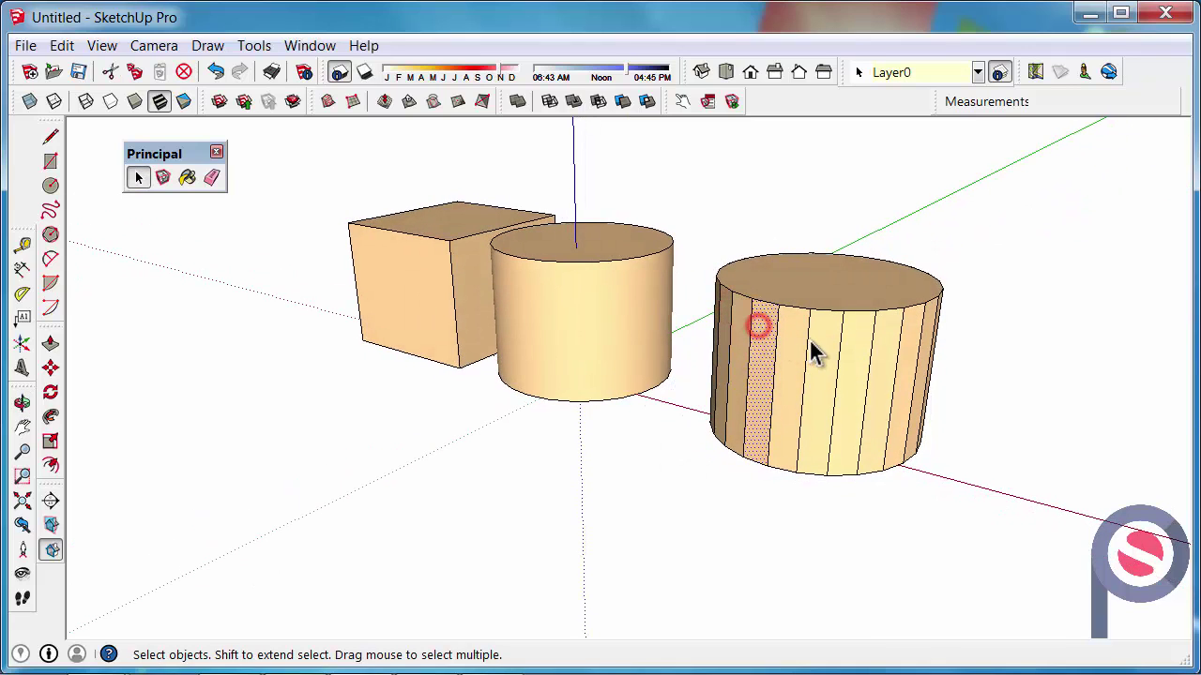
click(794, 338)
click(818, 338)
click(736, 488)
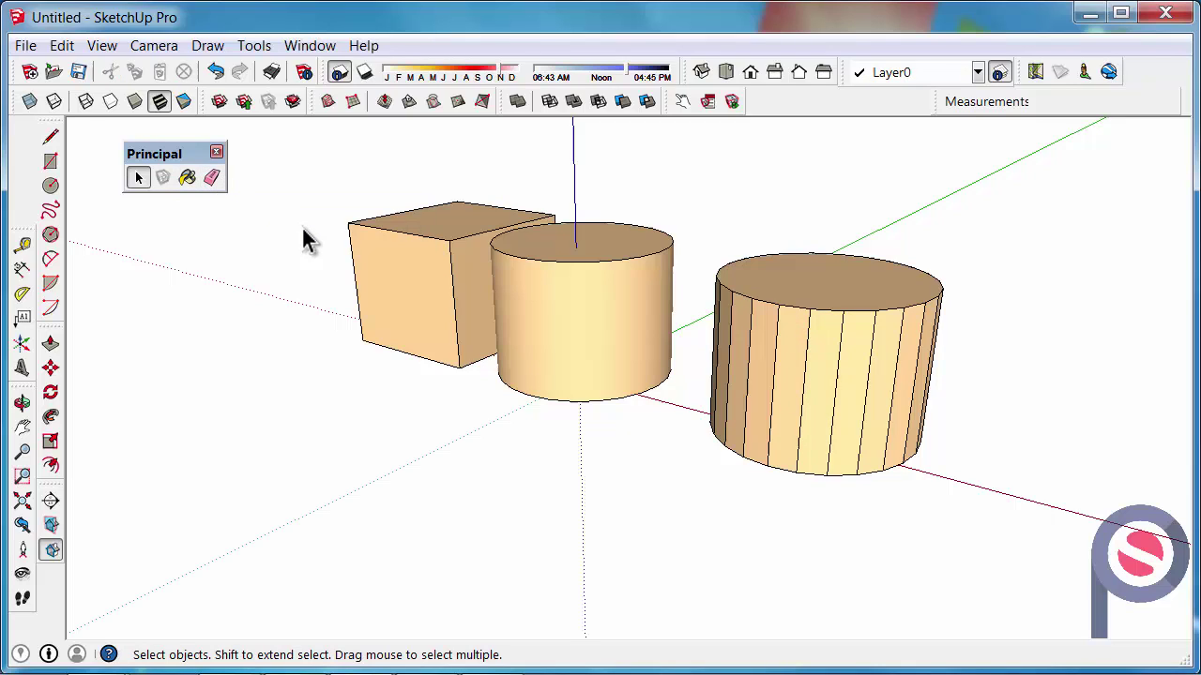
middle_drag(319, 242, 398, 296)
Erase the box's edges and faces with the Eraser
click(212, 178)
mouse_move(324, 262)
middle_down()
mouse_move(421, 298)
mouse_move(483, 281)
middle_up()
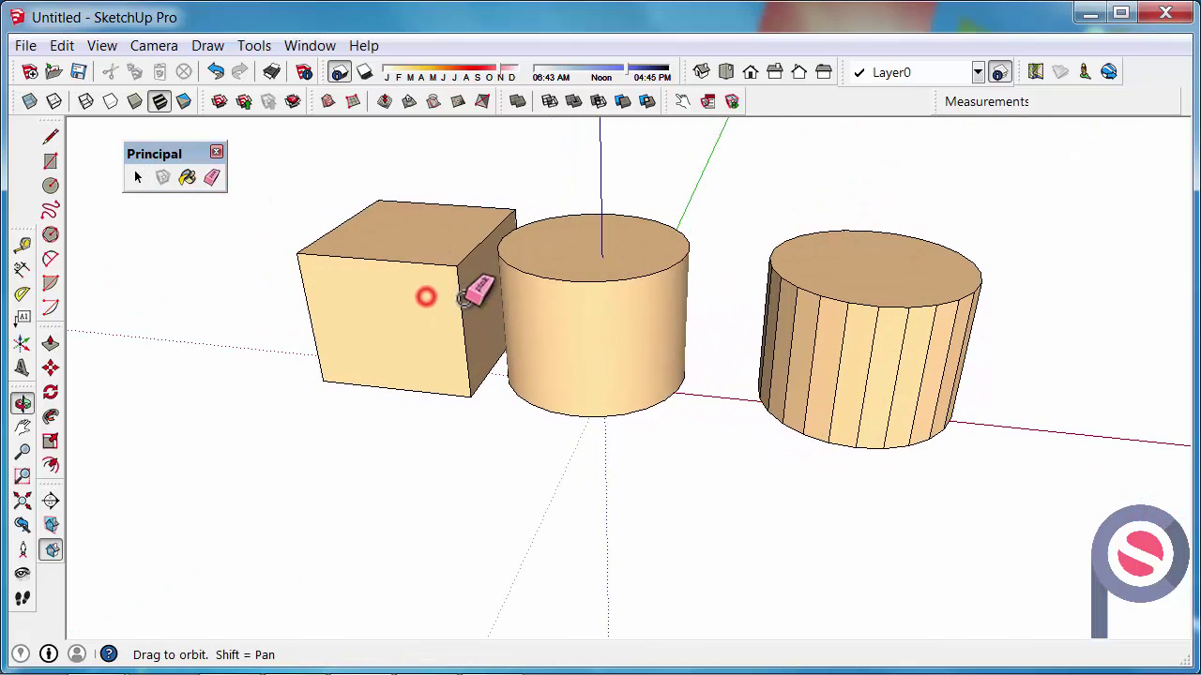
click(509, 206)
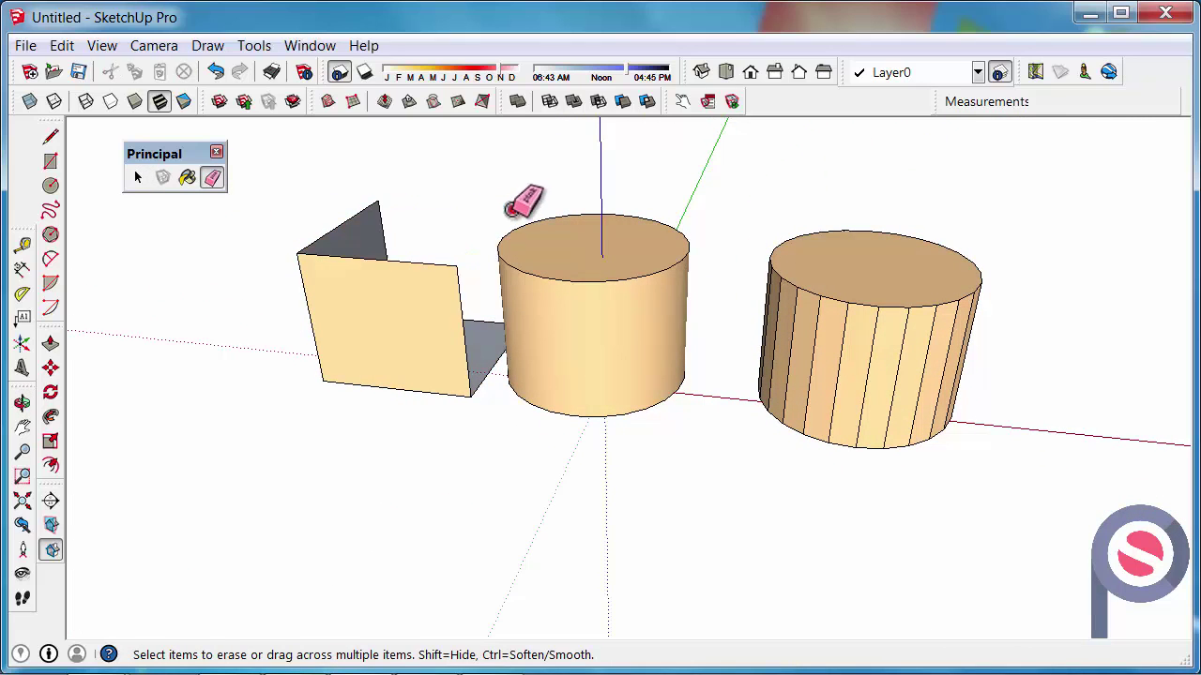
click(471, 398)
click(416, 313)
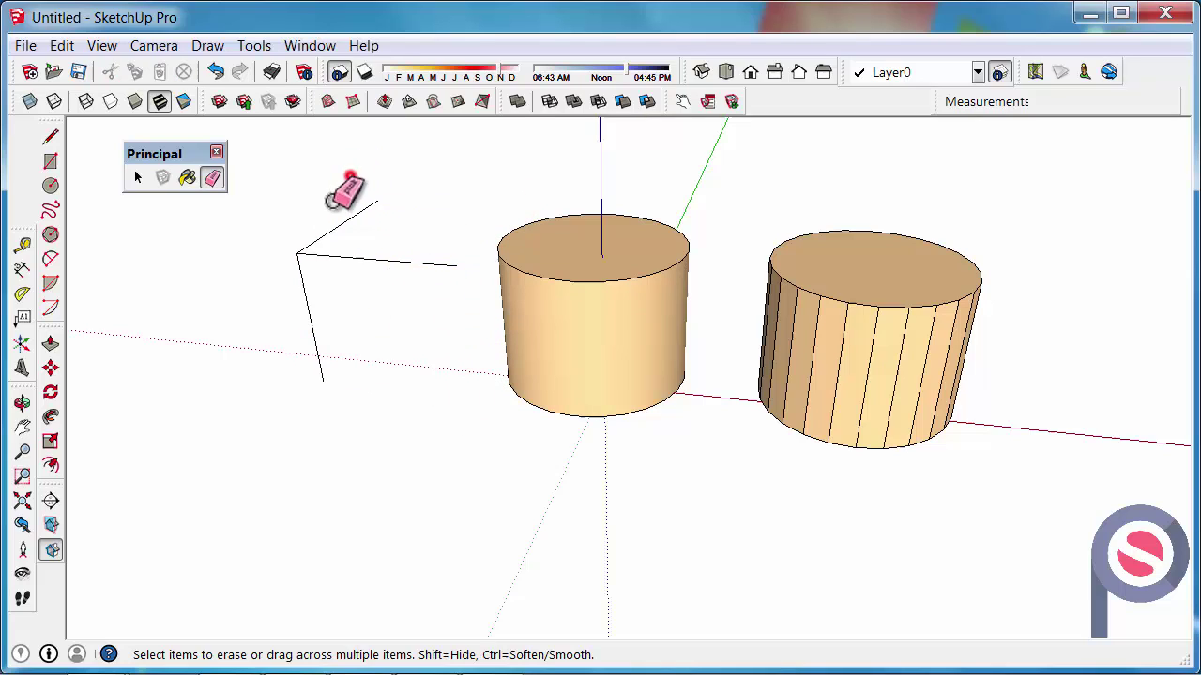
drag(350, 176, 298, 368)
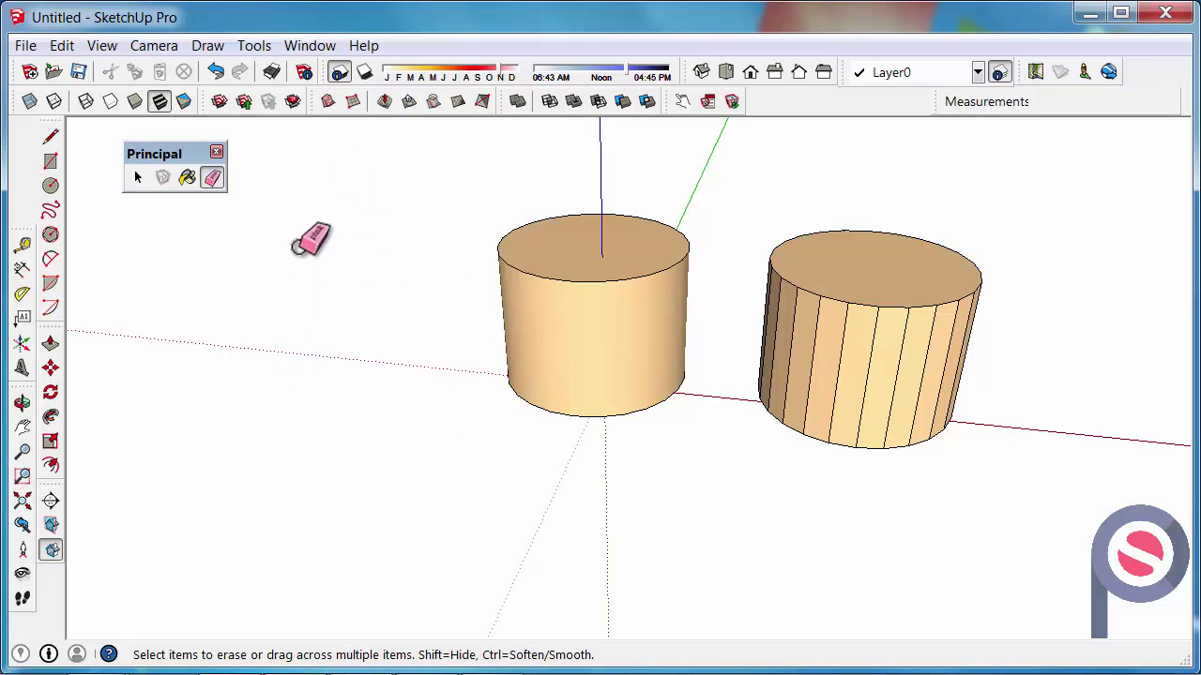
Undo the erasures to restore the full cube
click(215, 71)
click(215, 71)
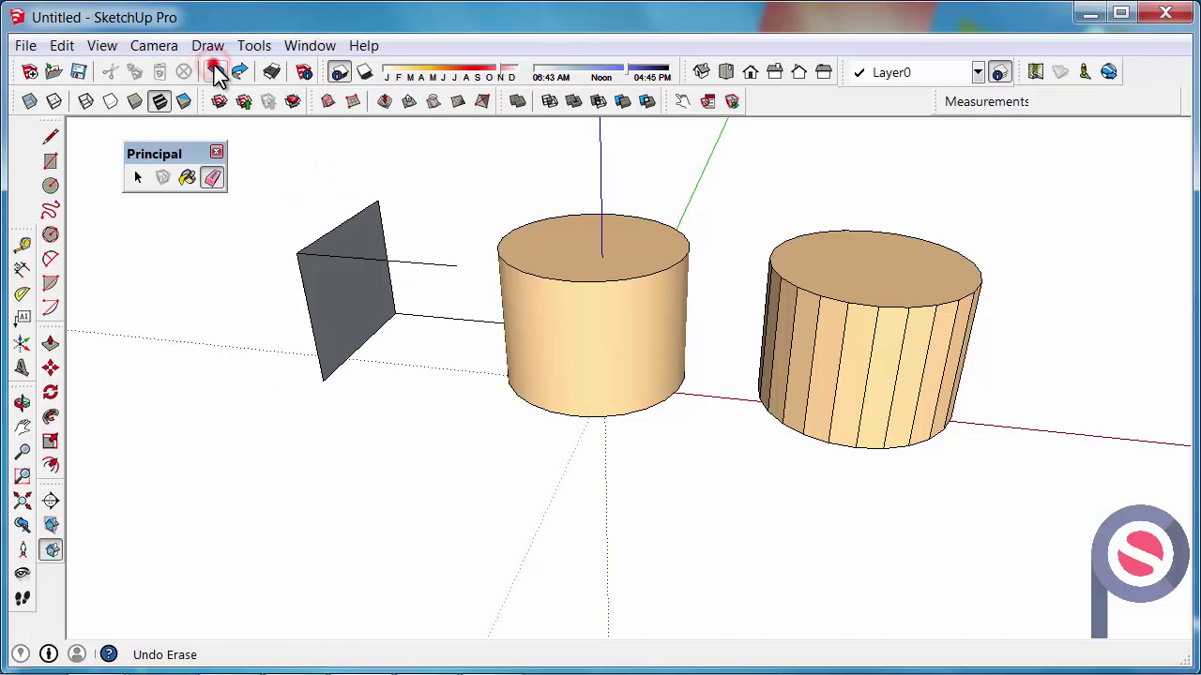
click(215, 71)
click(215, 71)
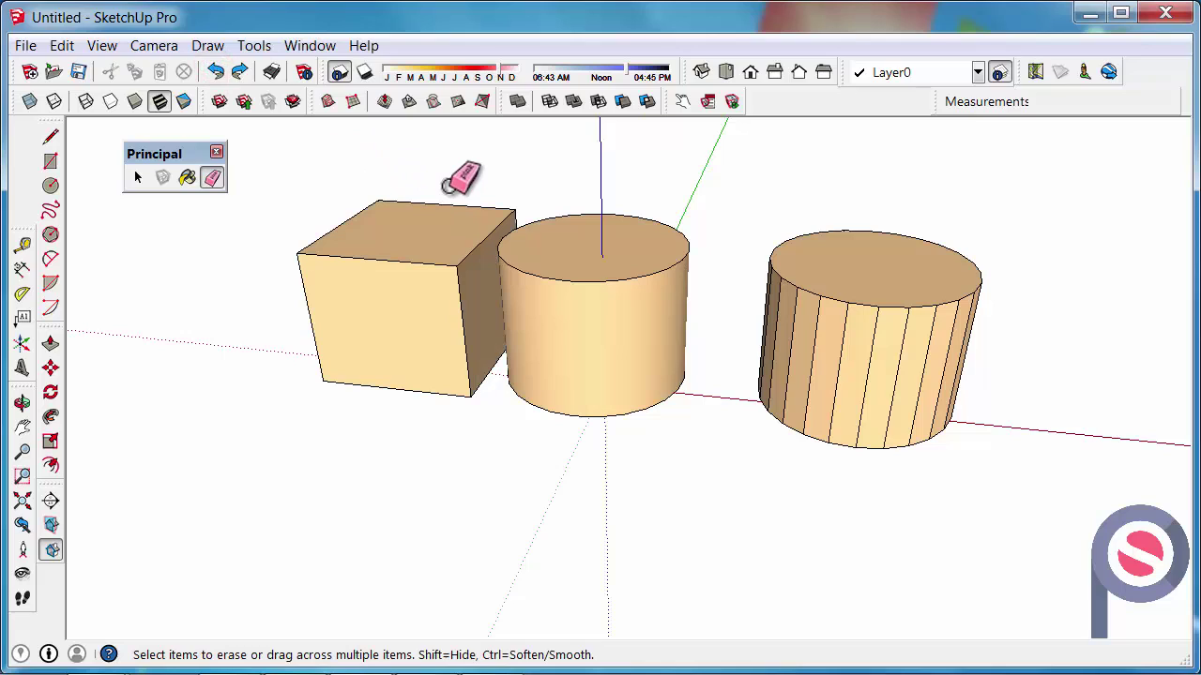
Erase the cube's edges and folded faces again until the box is gone
click(460, 205)
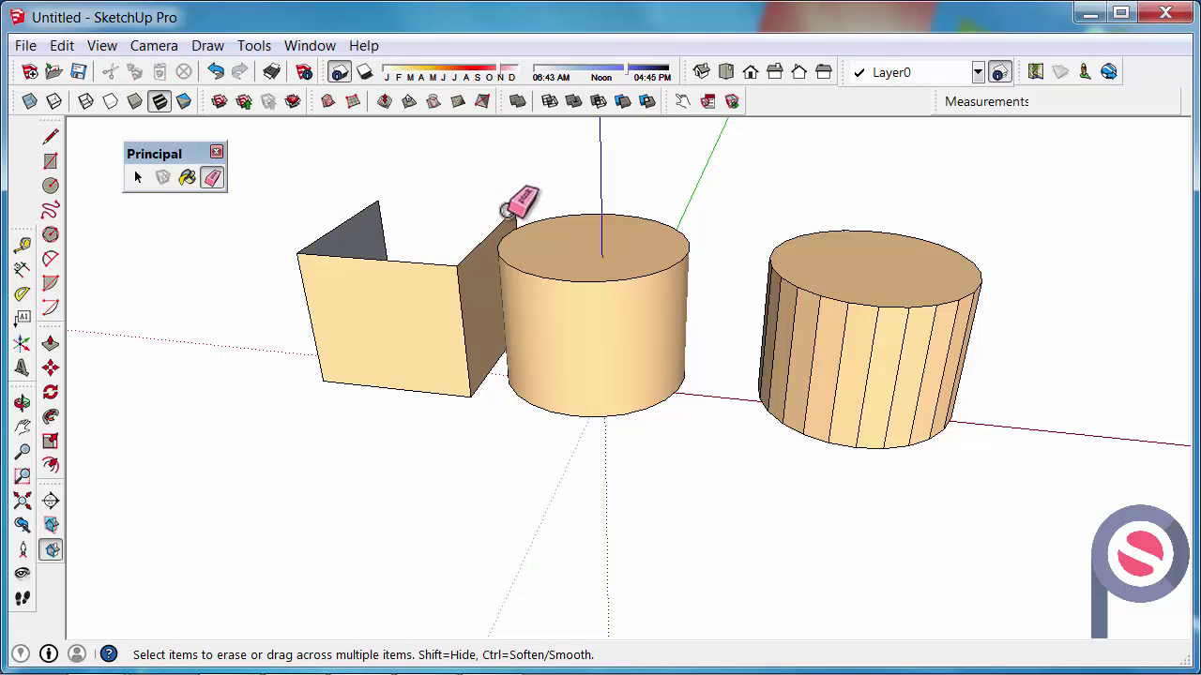
drag(514, 208, 514, 208)
drag(514, 209, 516, 208)
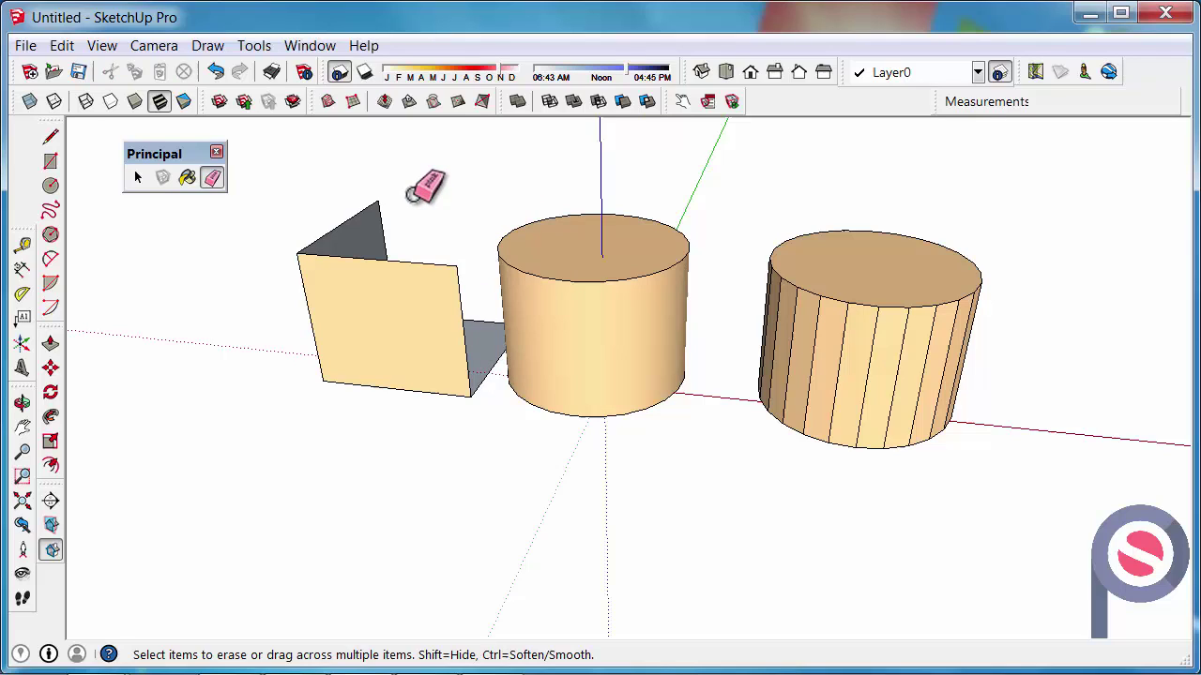
mouse_move(385, 206)
mouse_down()
mouse_move(337, 208)
mouse_move(313, 236)
mouse_move(296, 296)
mouse_move(316, 340)
mouse_move(362, 393)
mouse_move(454, 406)
mouse_move(468, 393)
mouse_move(454, 296)
mouse_move(488, 319)
mouse_up()
drag(480, 389, 348, 351)
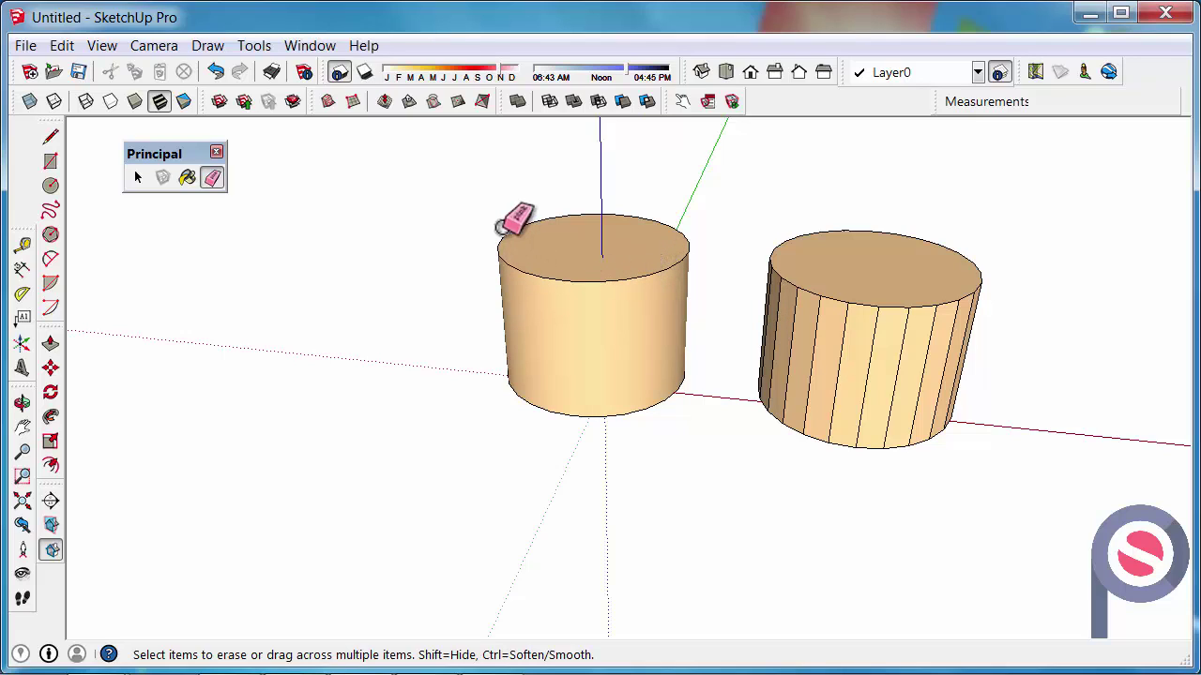
Erase the smooth cylinder and its base circle, then centre and zoom onto the faceted cylinder
click(564, 279)
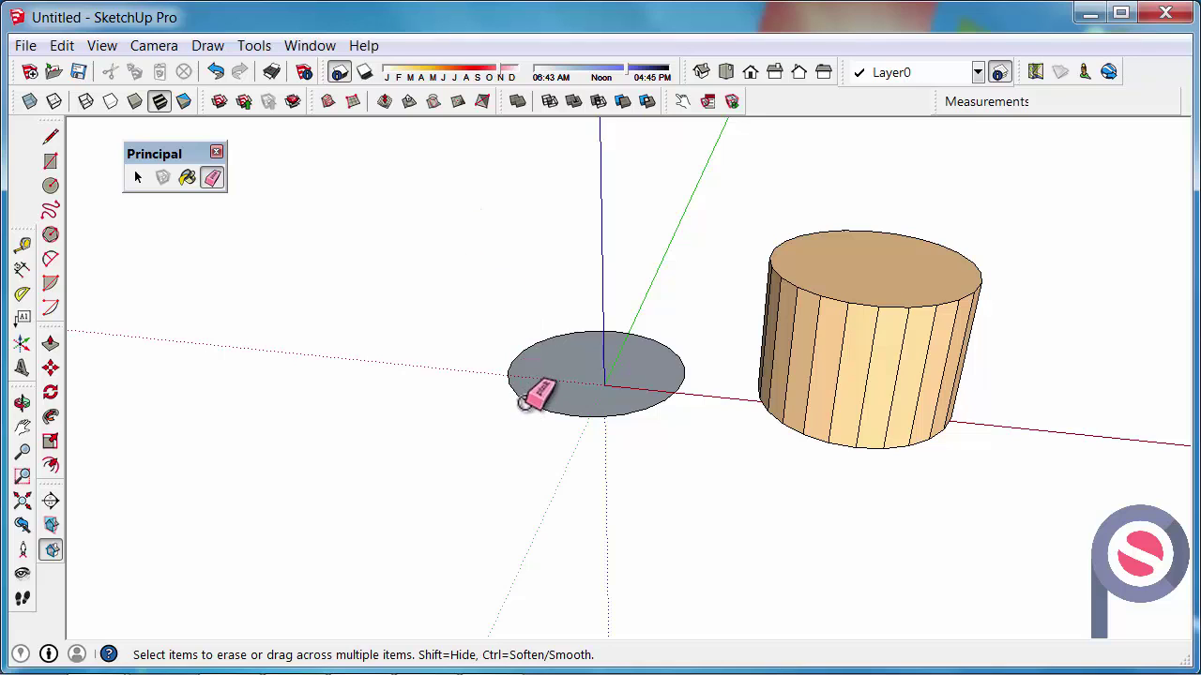
click(529, 400)
mouse_move(918, 324)
middle_down()
mouse_move(528, 271)
mouse_move(549, 268)
middle_up()
scroll(502, 260, up, 3)
mouse_move(483, 235)
middle_down()
mouse_move(523, 316)
mouse_move(497, 324)
middle_up()
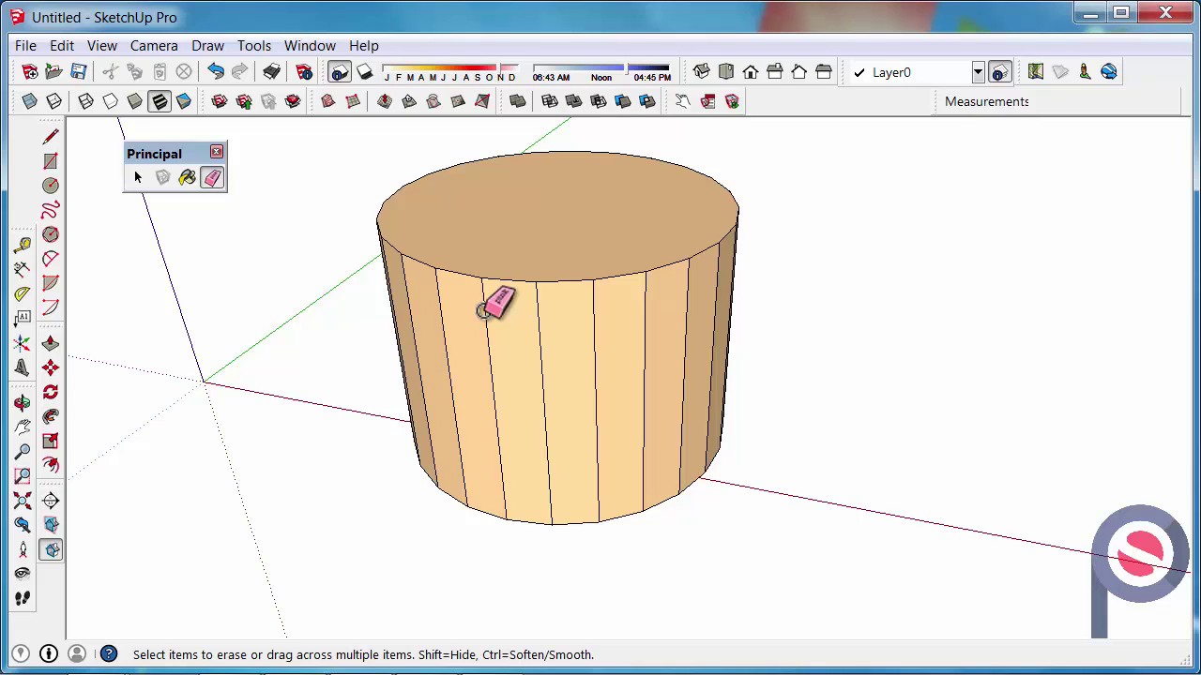
Erase one vertical edge and undo it, then soften five front vertical edges with Ctrl+Eraser
click(483, 311)
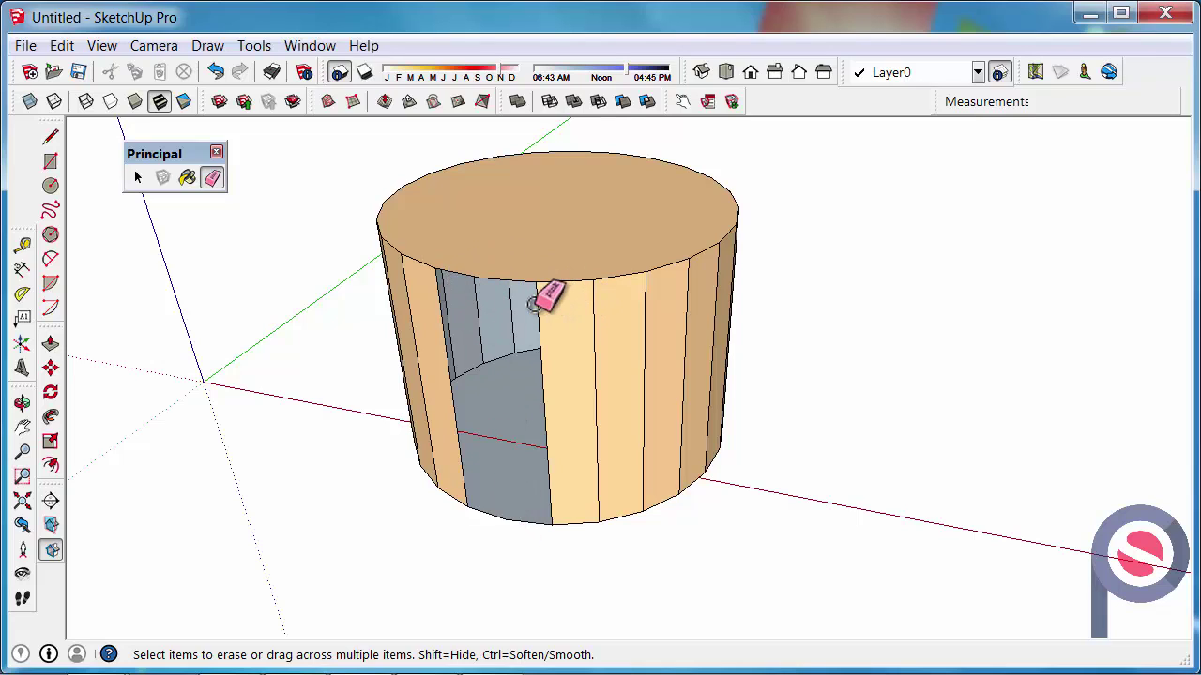
click(217, 71)
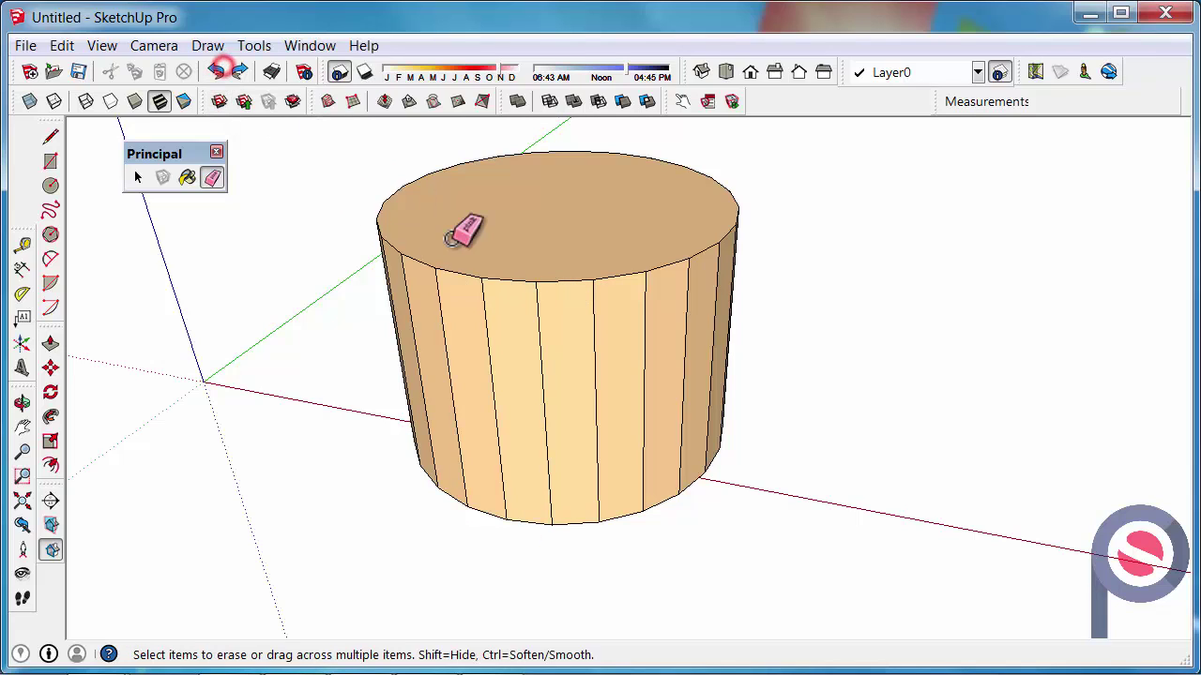
ctrl+click(484, 304)
ctrl+click(538, 313)
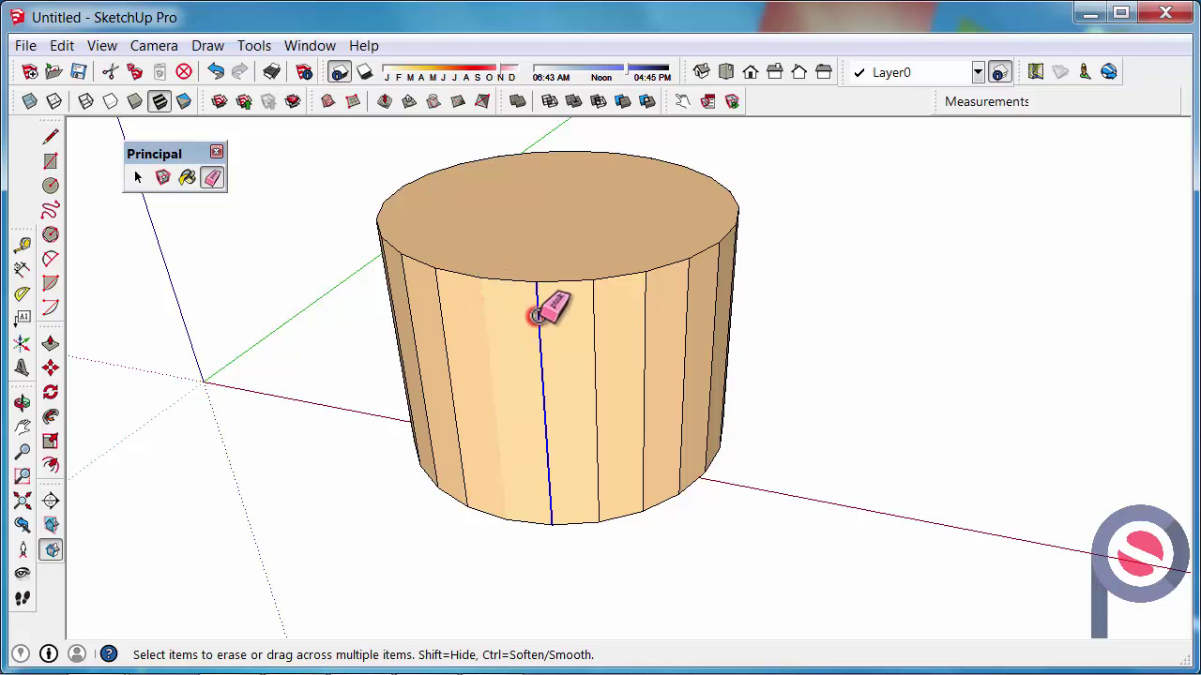
ctrl+click(591, 319)
ctrl+click(644, 308)
ctrl+click(678, 293)
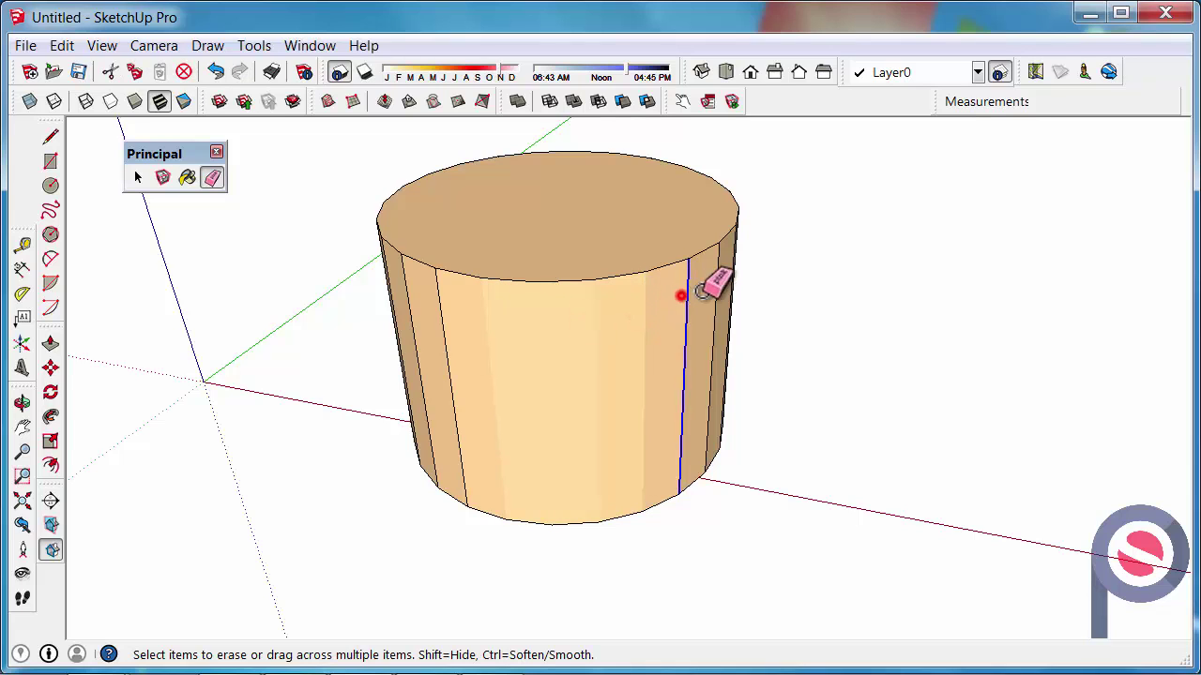
Soften the remaining vertical edges with Ctrl+Eraser drags, orbiting around the cylinder
mouse_move(737, 263)
middle_down()
mouse_move(603, 273)
mouse_move(634, 272)
middle_up()
ctrl+drag(660, 269, 707, 264)
ctrl+click(713, 261)
middle_drag(713, 261, 596, 284)
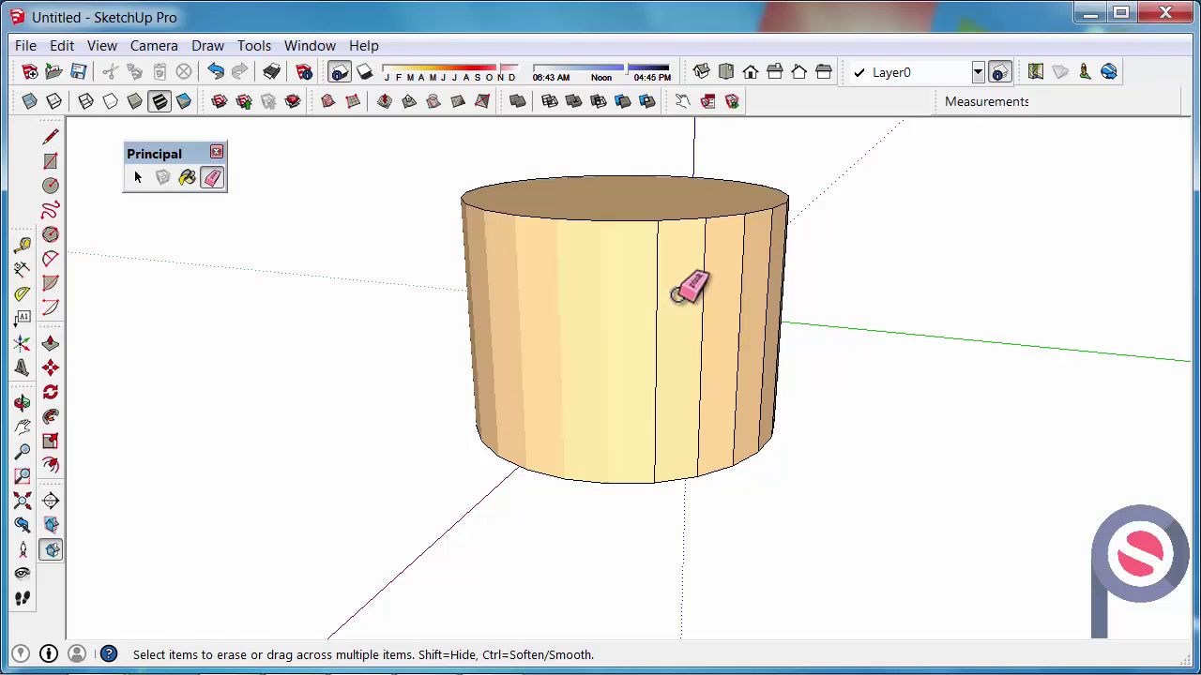
mouse_move(764, 255)
middle_down()
mouse_move(427, 269)
mouse_move(573, 276)
middle_up()
mouse_move(615, 278)
ctrl+mouse_down()
mouse_move(732, 273)
mouse_move(631, 283)
mouse_move(779, 287)
ctrl+mouse_up()
mouse_move(780, 287)
middle_down()
mouse_move(557, 287)
mouse_move(677, 300)
middle_up()
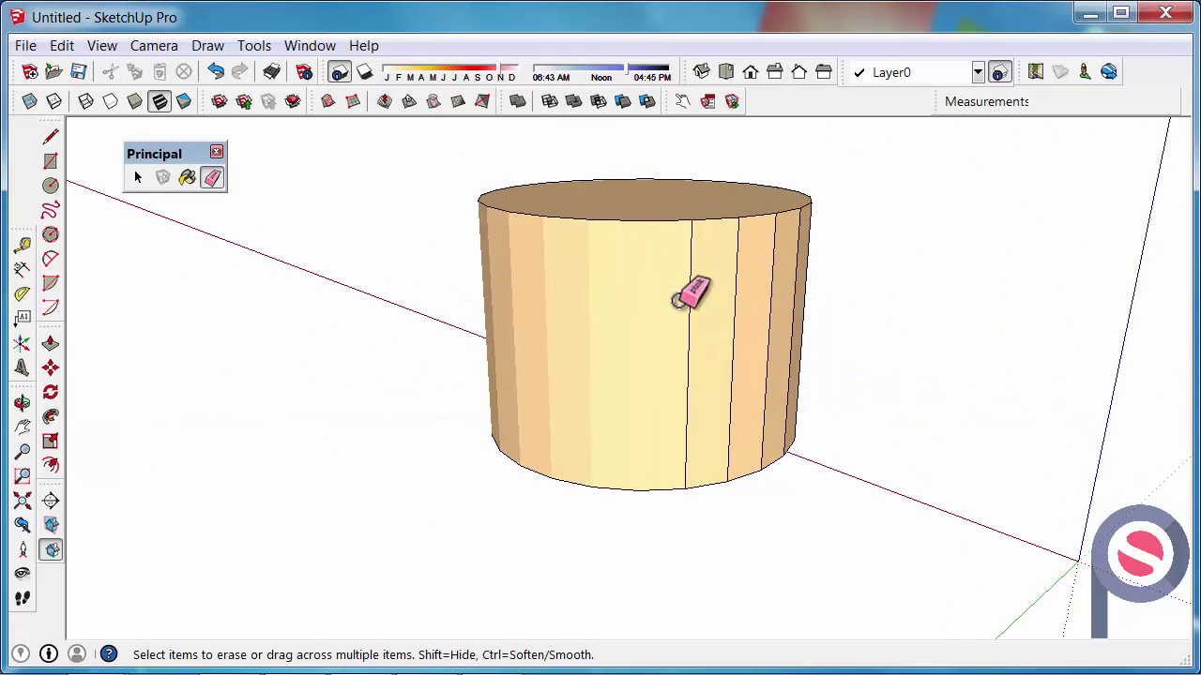
drag(677, 301, 809, 257)
mouse_move(810, 257)
middle_down()
mouse_move(703, 290)
mouse_move(335, 302)
middle_up()
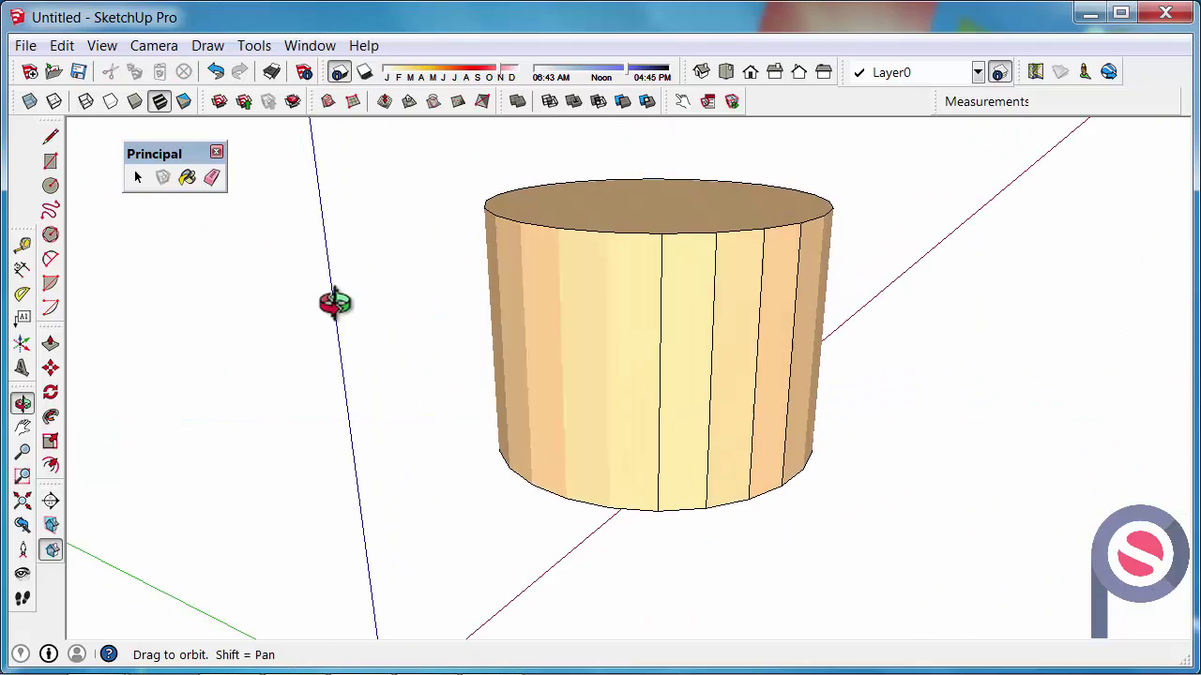
drag(635, 303, 815, 275)
mouse_move(814, 274)
middle_down()
mouse_move(429, 311)
mouse_move(501, 303)
middle_up()
Select two neighbouring side faces of the cylinder and orbit around it
key(space)
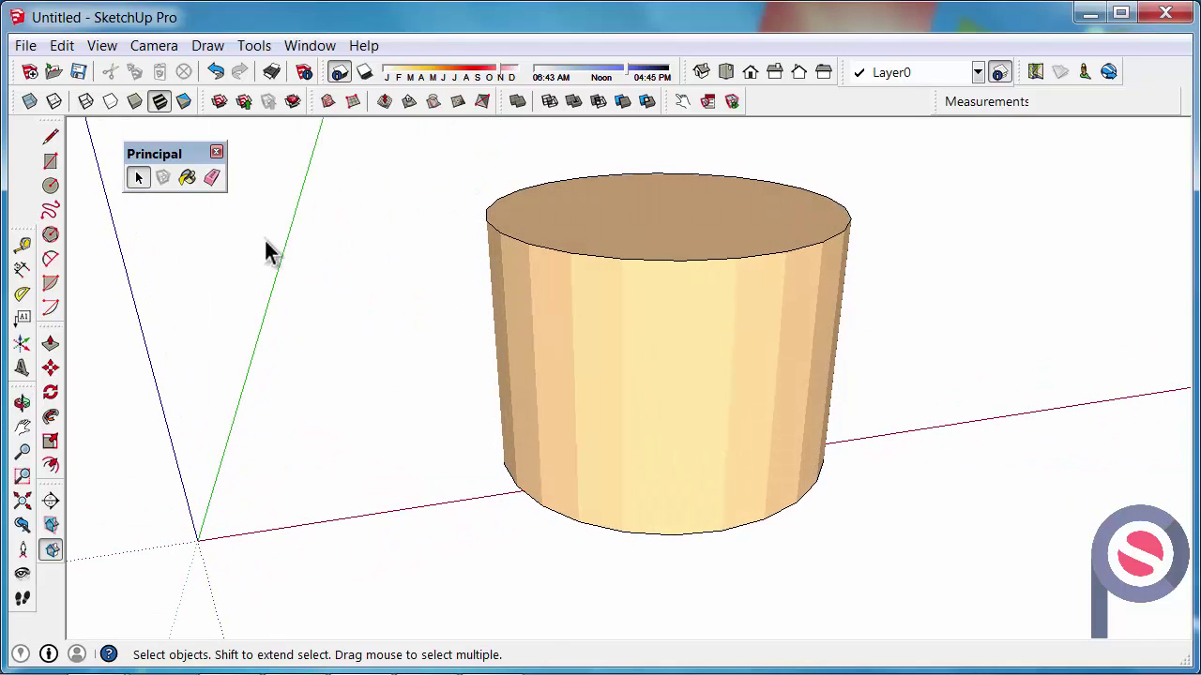
click(609, 293)
click(563, 293)
middle_drag(526, 299, 659, 351)
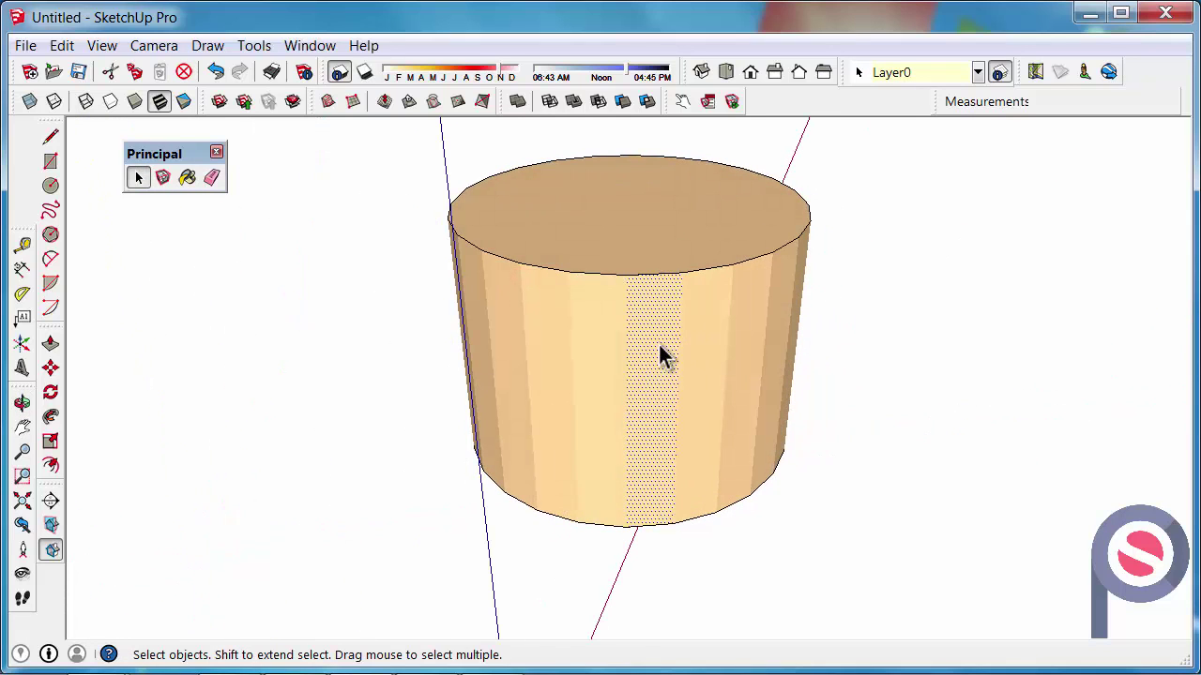
middle_drag(512, 328, 667, 376)
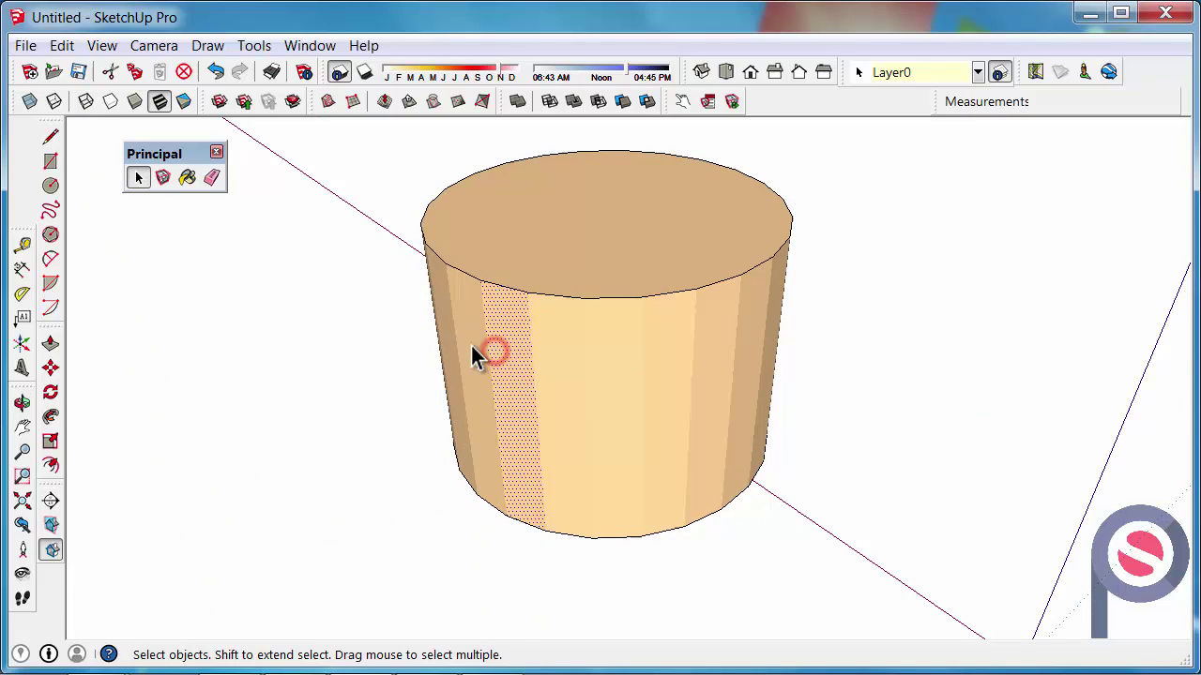
middle_drag(476, 354, 776, 397)
middle_drag(672, 404, 572, 399)
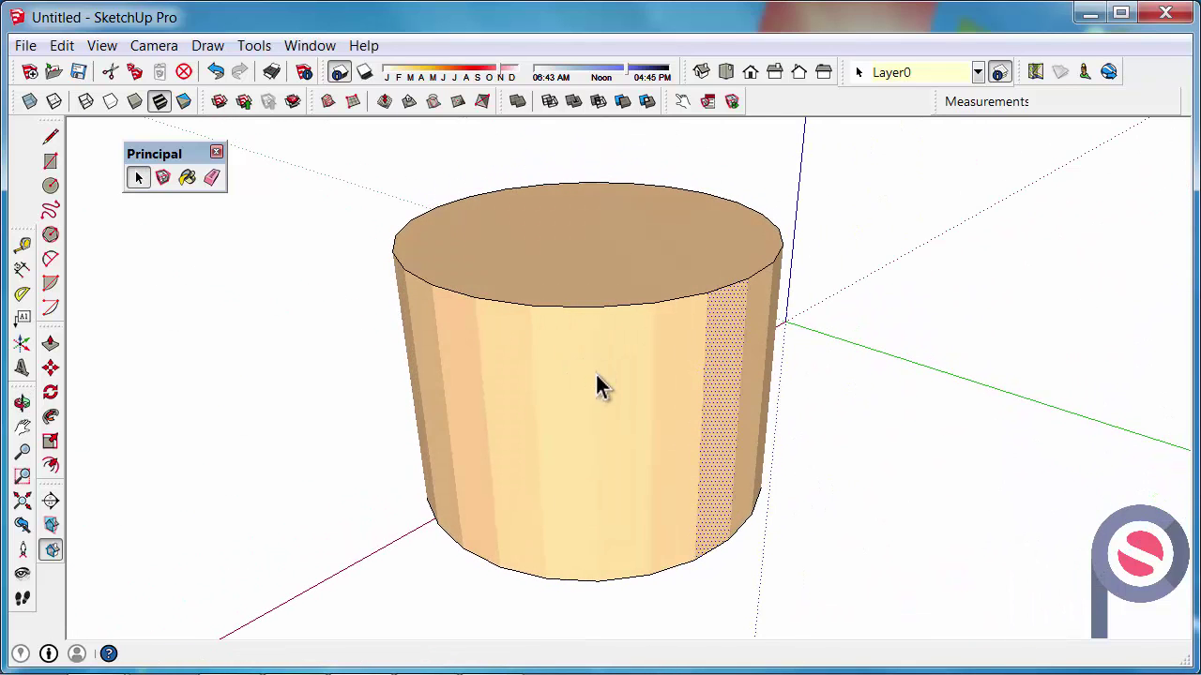
Undo repeatedly until every vertical edge of the cylinder reappears
click(215, 75)
click(216, 75)
click(215, 75)
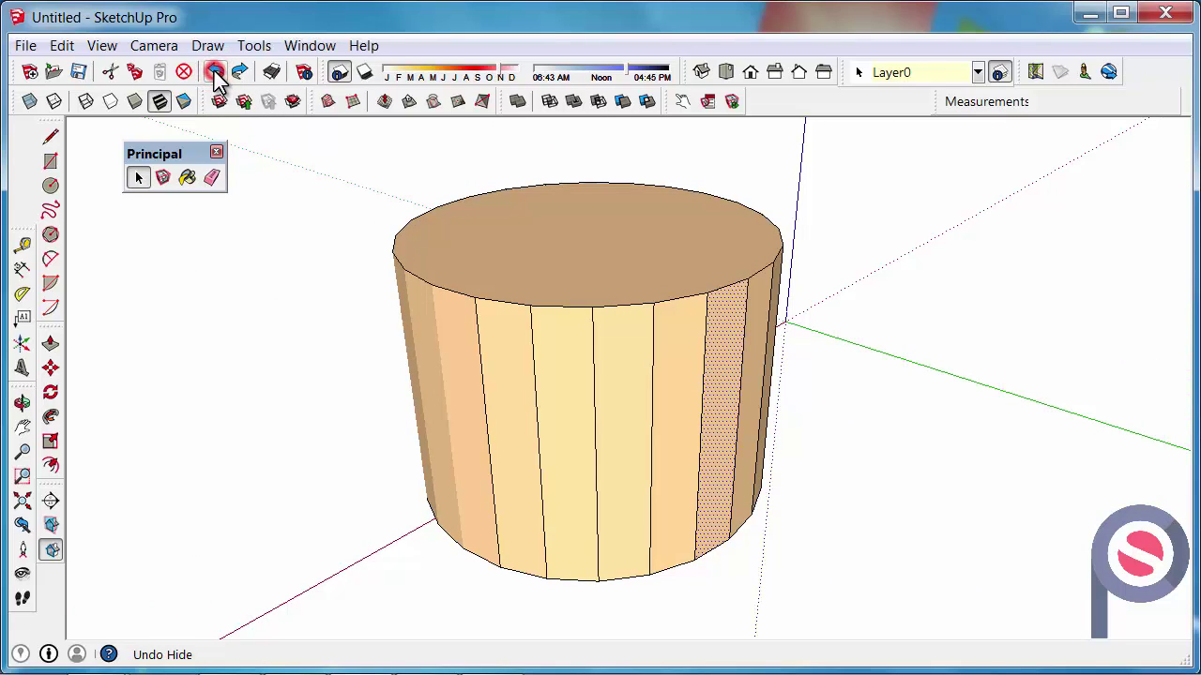
middle_drag(326, 576, 584, 475)
click(216, 75)
click(216, 75)
click(215, 76)
click(215, 76)
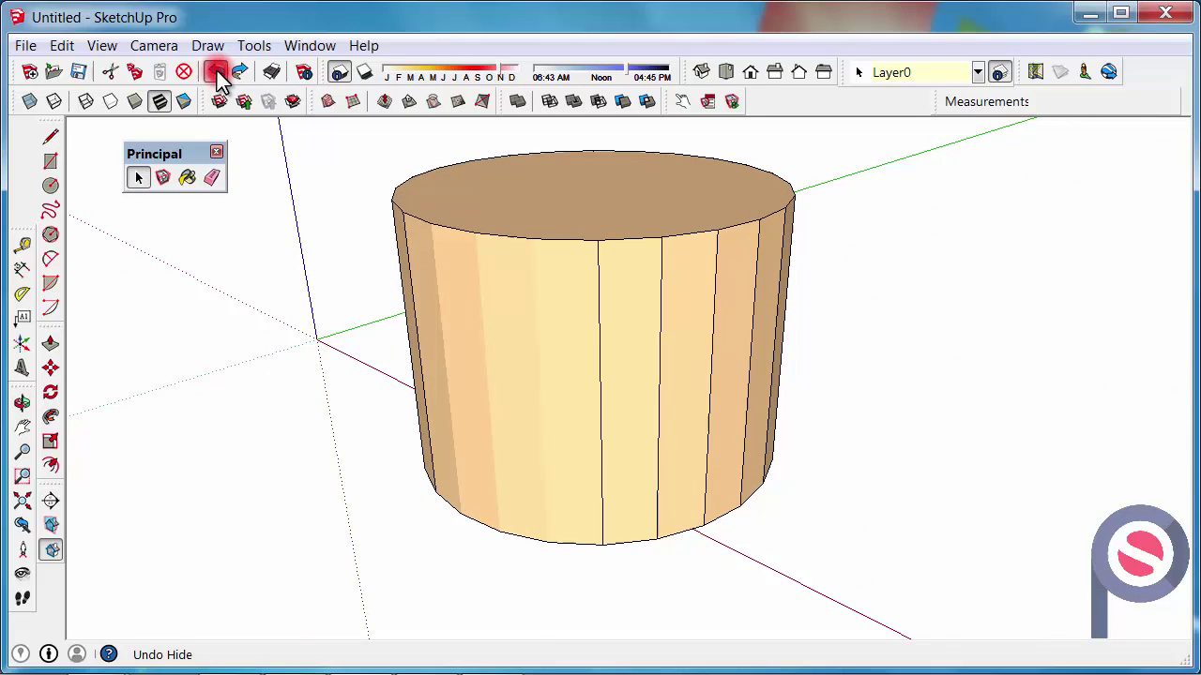
click(214, 76)
click(213, 76)
click(212, 77)
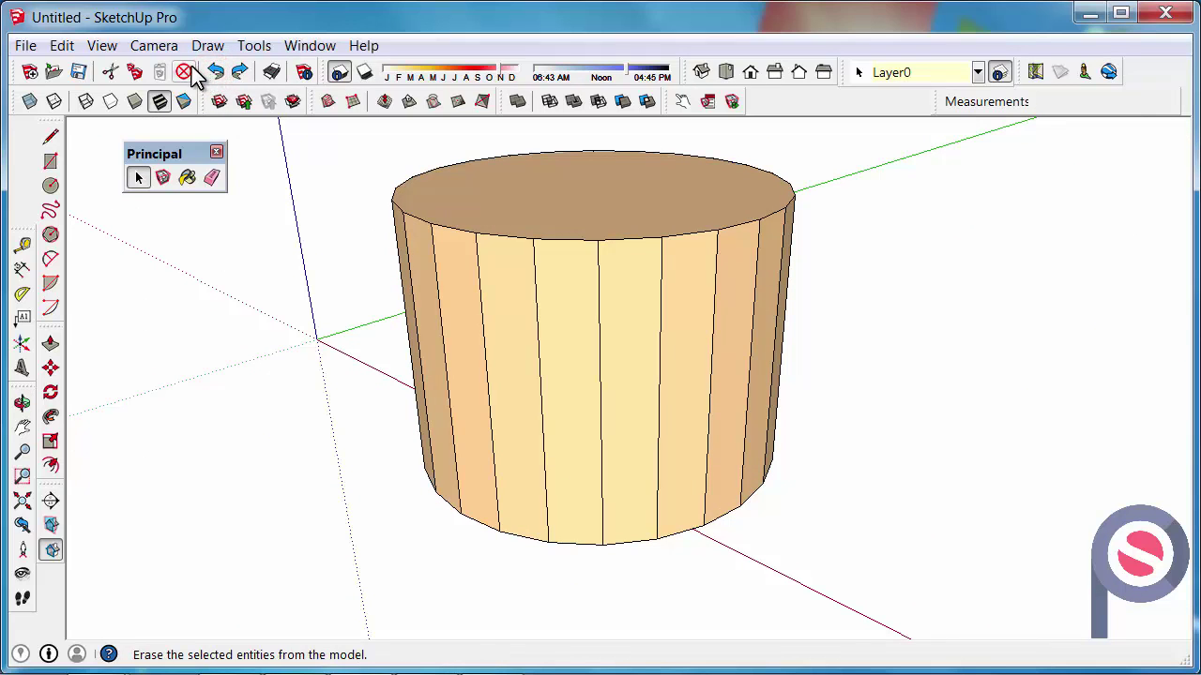
mouse_move(501, 397)
middle_down()
mouse_move(467, 432)
mouse_move(474, 422)
middle_up()
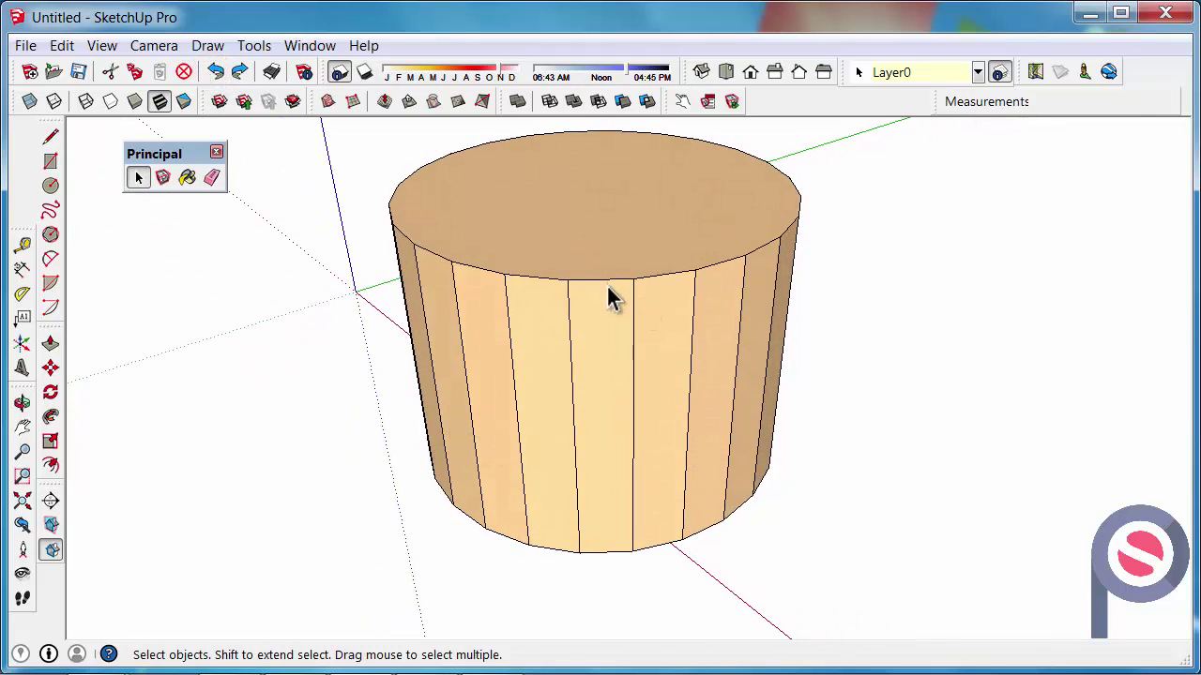
middle_drag(611, 298, 587, 319)
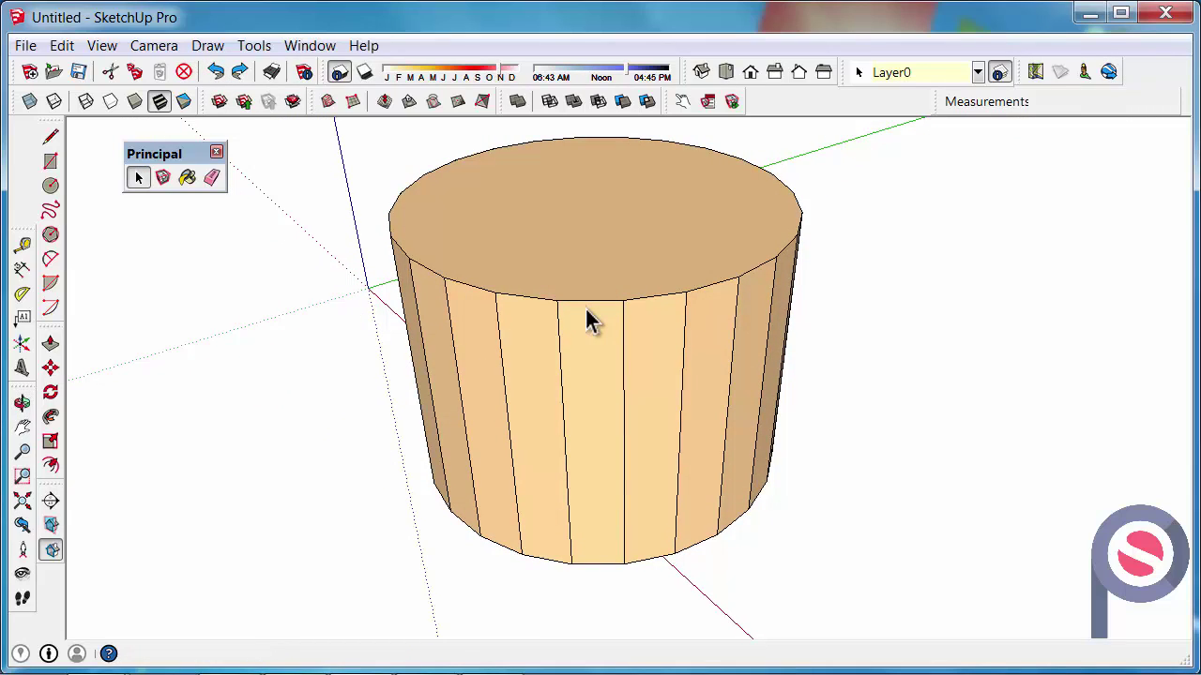
Soften the central and right-side vertical edges with Ctrl+Eraser
click(212, 178)
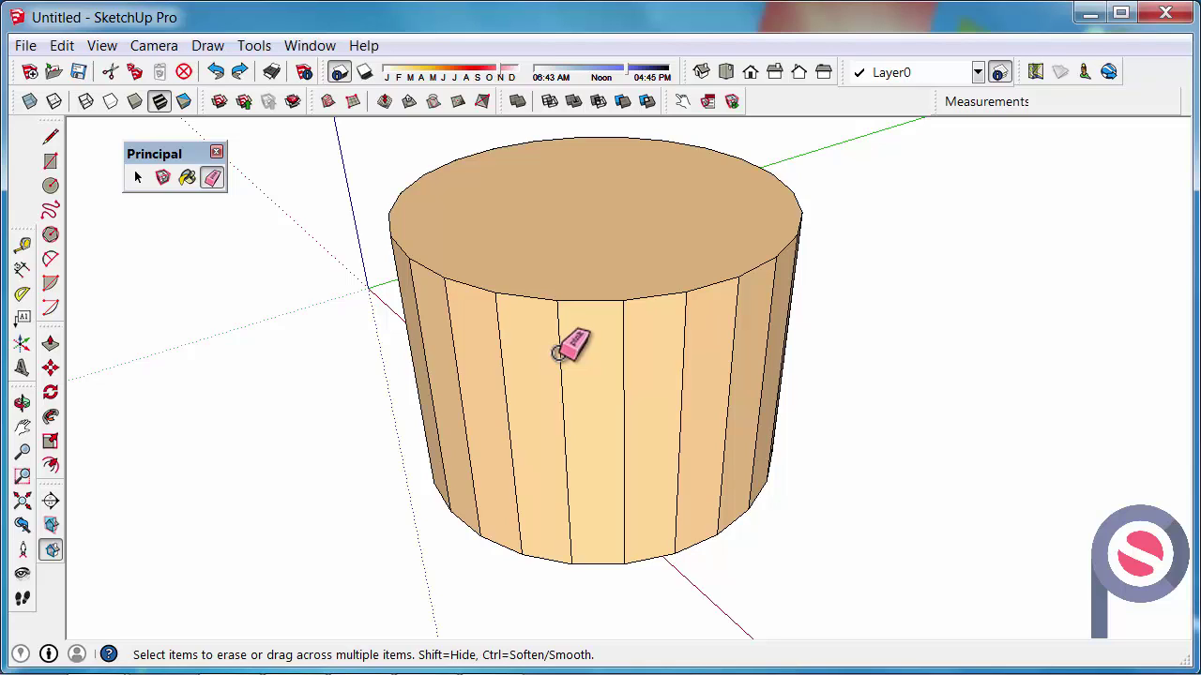
click(559, 352)
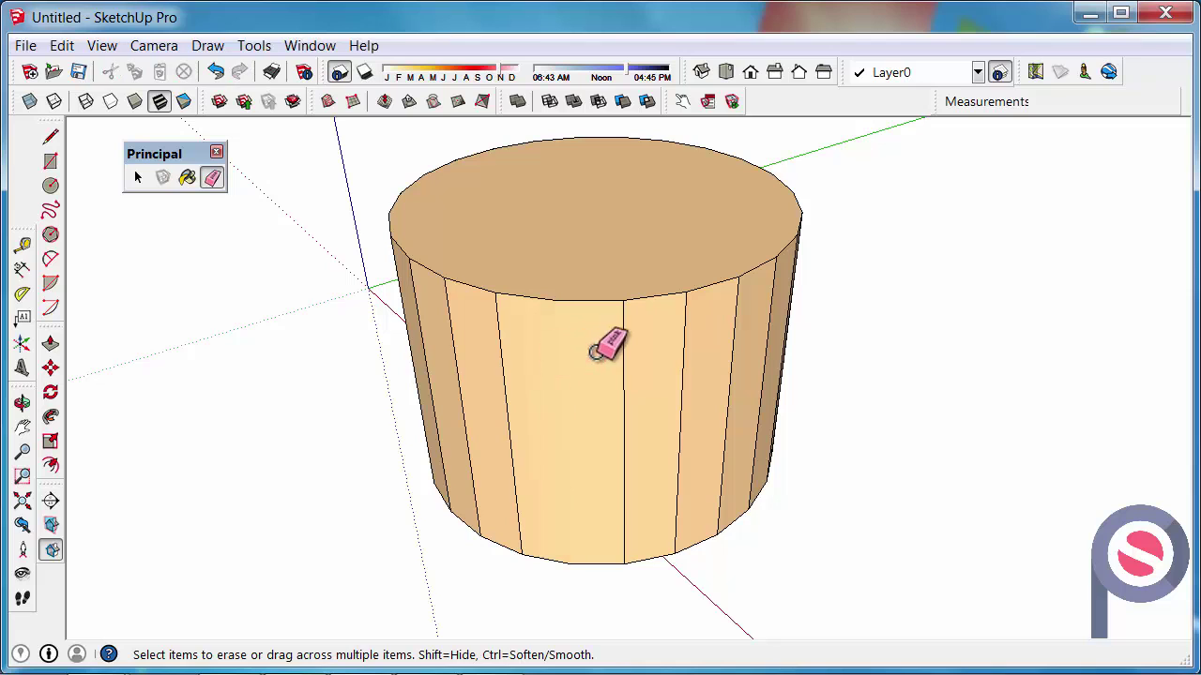
mouse_move(616, 353)
mouse_down()
mouse_move(652, 358)
mouse_move(710, 342)
mouse_move(753, 288)
mouse_up()
middle_drag(753, 287, 579, 384)
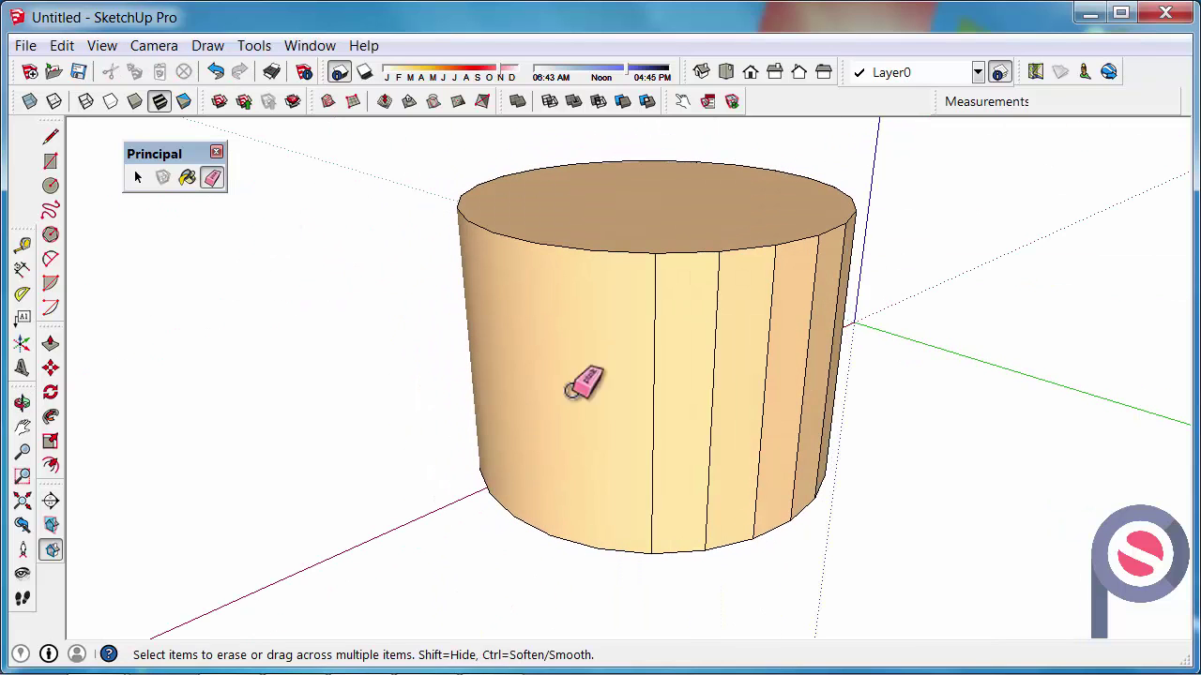
mouse_move(615, 361)
mouse_down()
mouse_move(794, 342)
mouse_move(863, 307)
mouse_up()
mouse_move(863, 308)
middle_down()
mouse_move(397, 313)
mouse_move(567, 341)
middle_up()
Soften the remaining vertical edges, orbiting until the whole side is smooth
mouse_move(566, 340)
mouse_down()
mouse_move(627, 345)
mouse_move(736, 322)
mouse_move(863, 274)
mouse_up()
mouse_move(863, 274)
middle_down()
mouse_move(675, 301)
mouse_move(528, 366)
middle_up()
mouse_move(563, 372)
mouse_down()
mouse_move(687, 360)
mouse_move(835, 310)
mouse_up()
middle_drag(836, 310, 330, 348)
drag(571, 384, 729, 356)
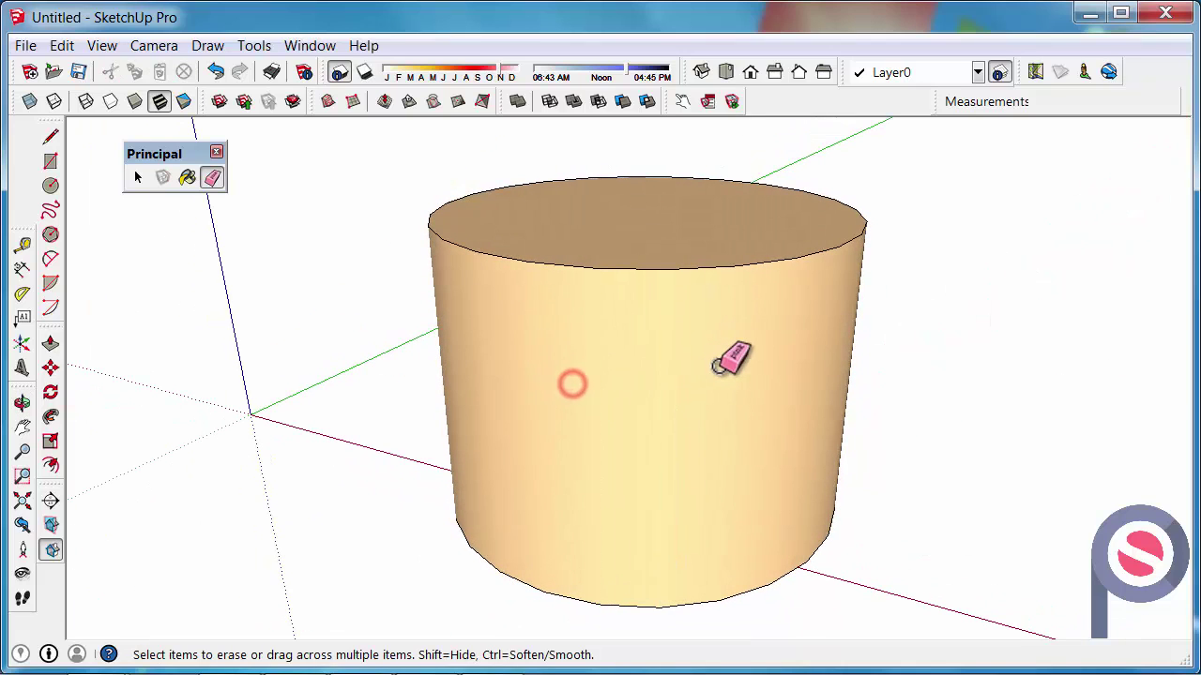
mouse_move(729, 356)
middle_down()
mouse_move(698, 389)
mouse_move(434, 396)
middle_up()
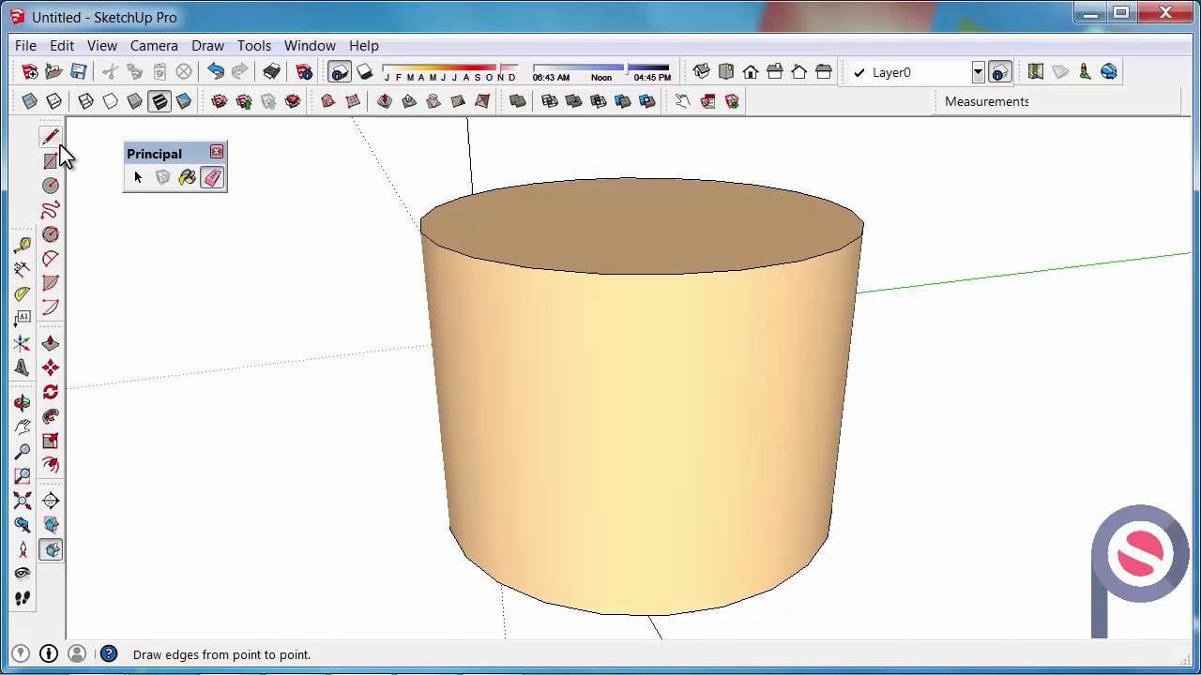
Select the cylinder's smooth side as one face and orbit around it to inspect
click(137, 178)
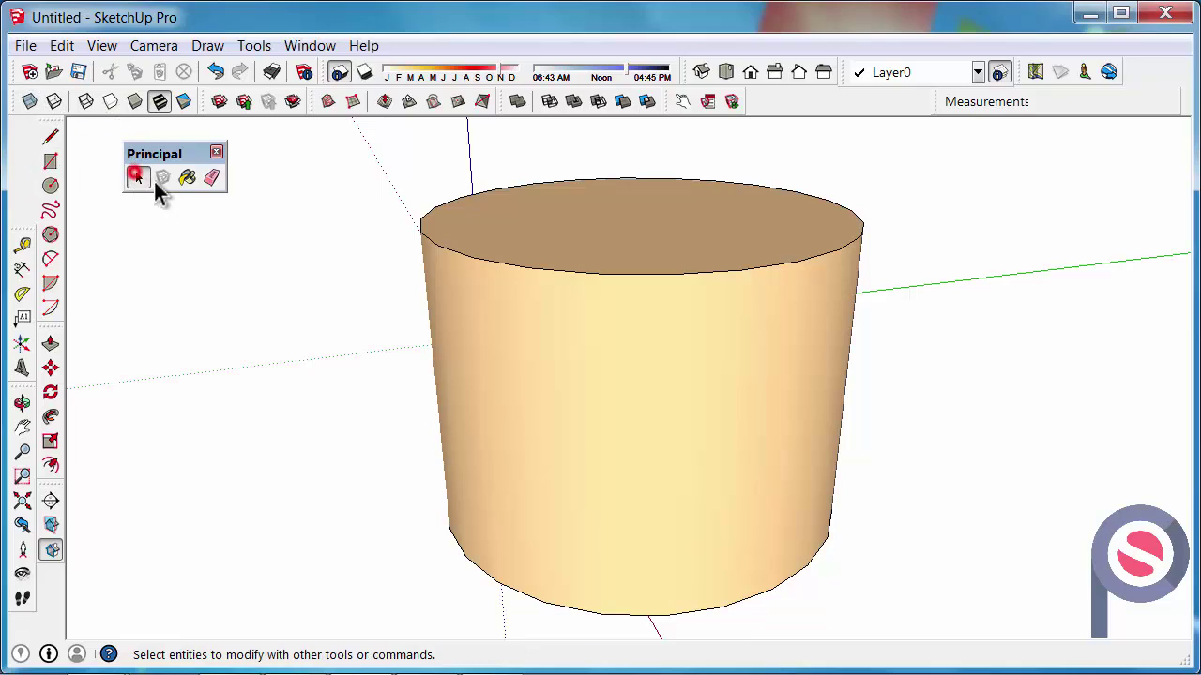
click(511, 335)
middle_drag(511, 335, 710, 423)
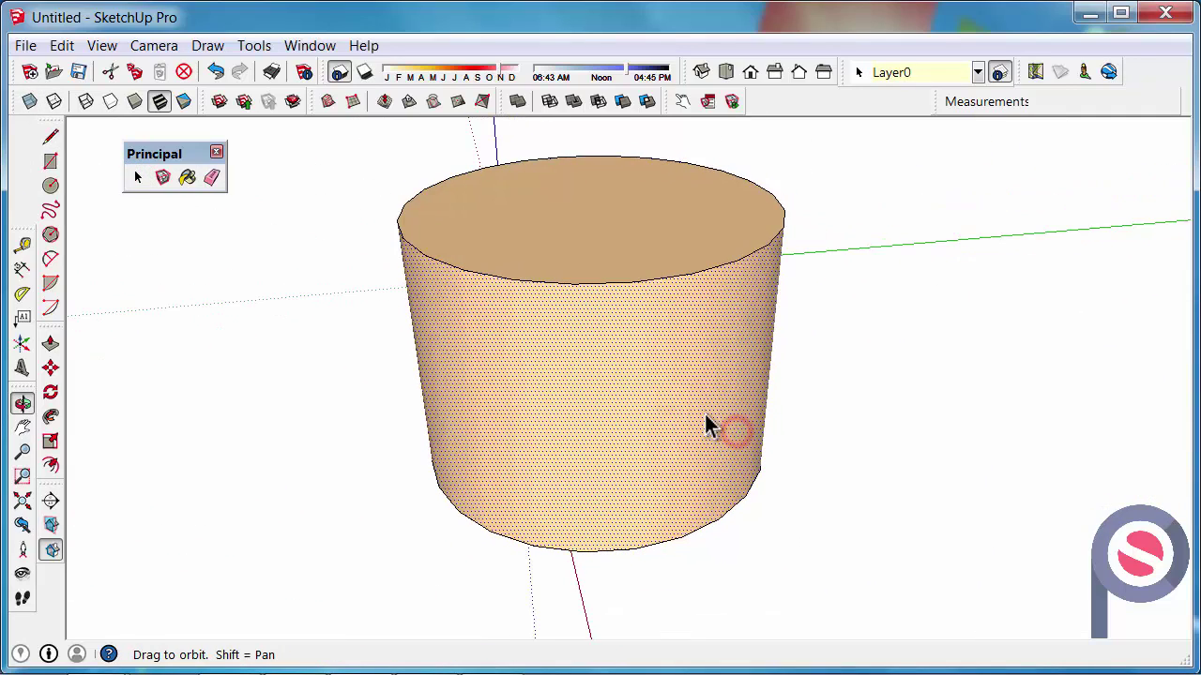